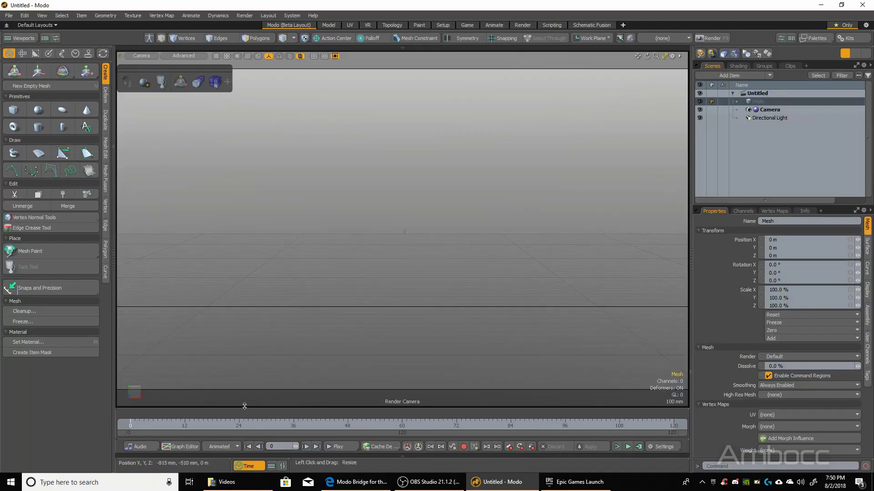
Switch to the browser's Modo Bridge help page and read the listed benefits of transferring data between Modo and Unreal
click(354, 486)
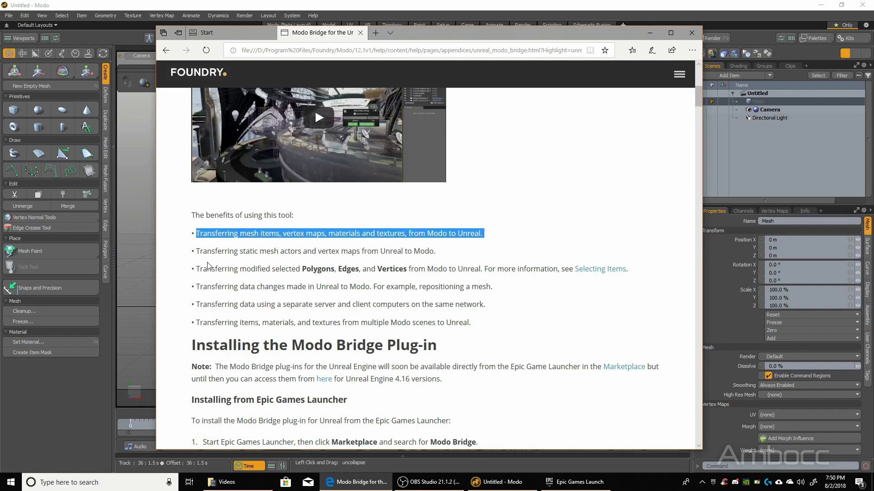
drag(195, 252, 300, 254)
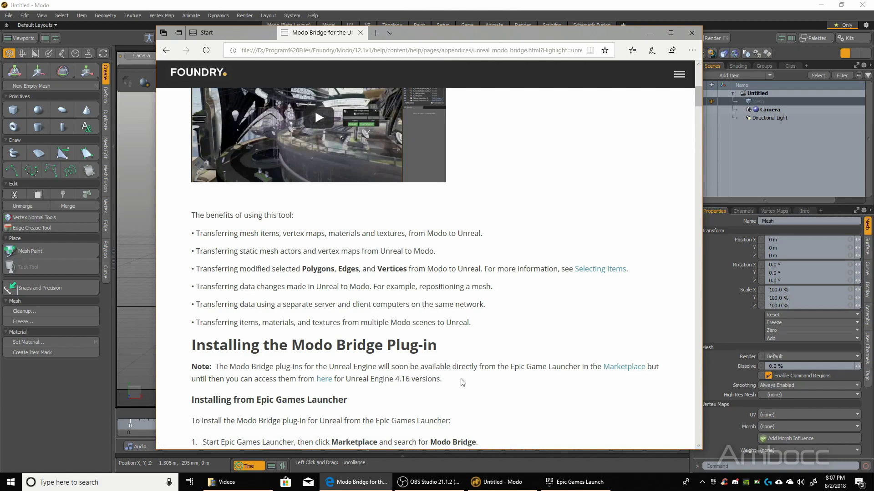
Switch to the Epic Games Launcher and search the Unreal Engine Marketplace for "modo"
click(576, 486)
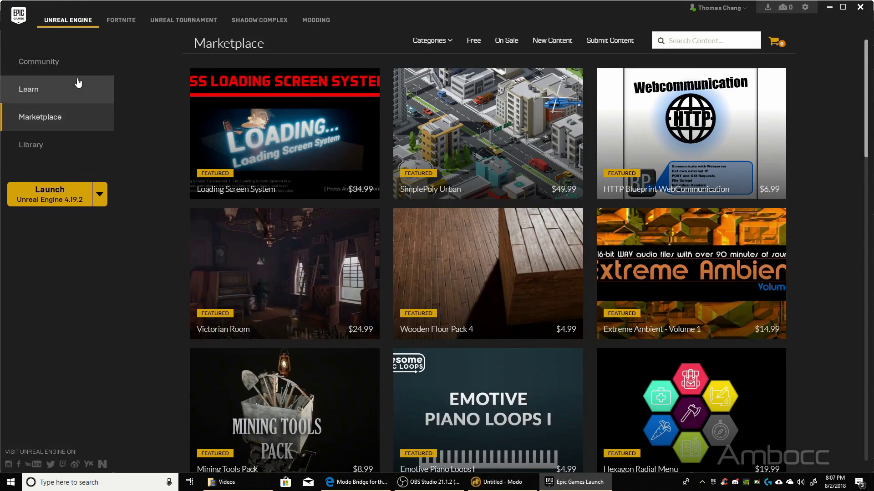
click(39, 62)
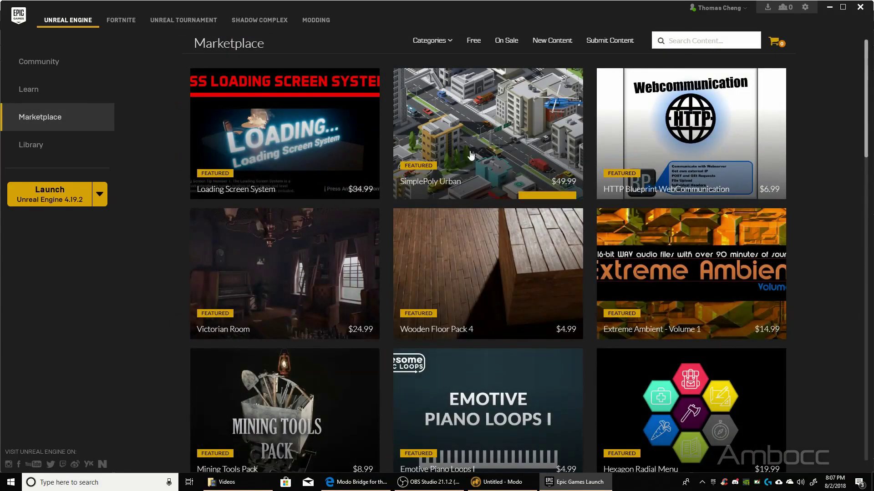
scroll(455, 327, down, 2)
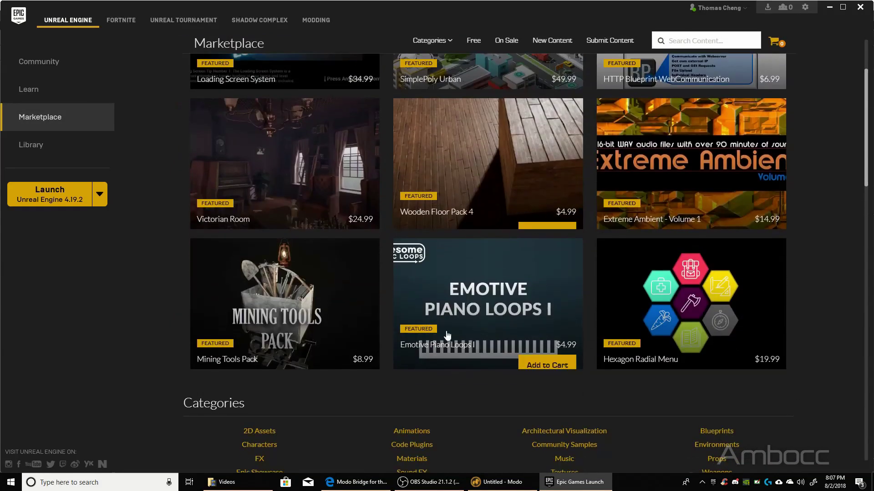
scroll(447, 335, up, 2)
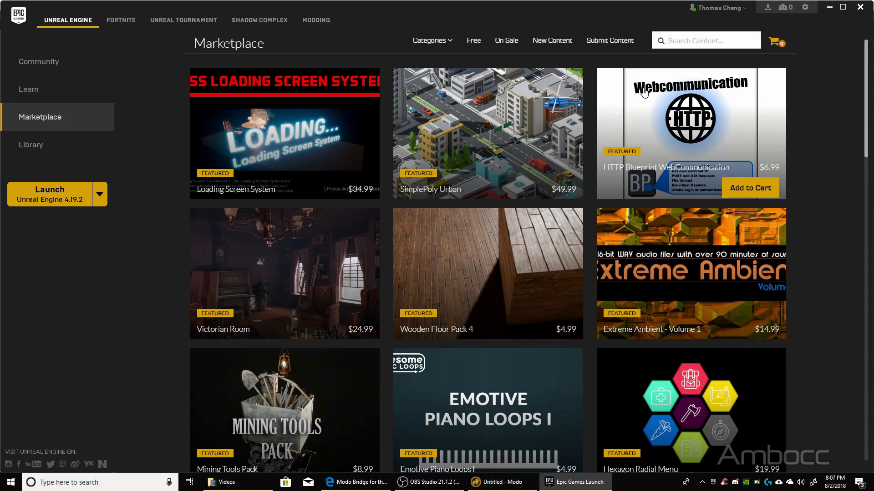
text(modo)
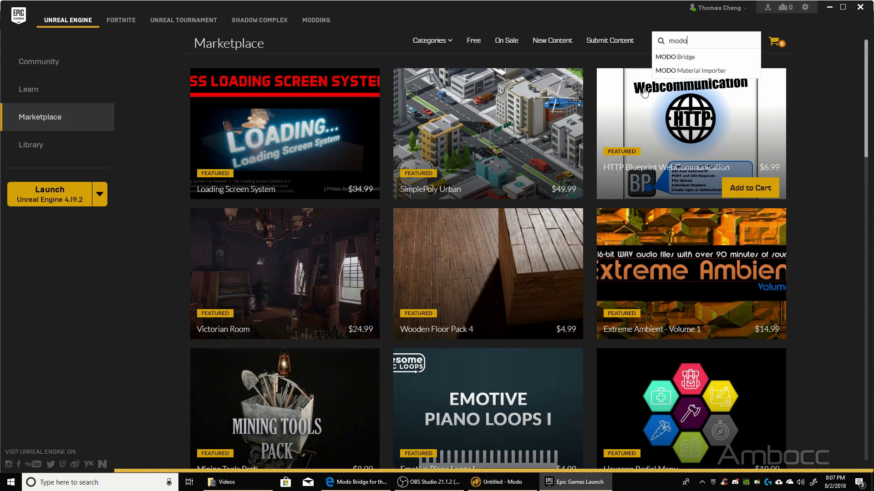
key(Return)
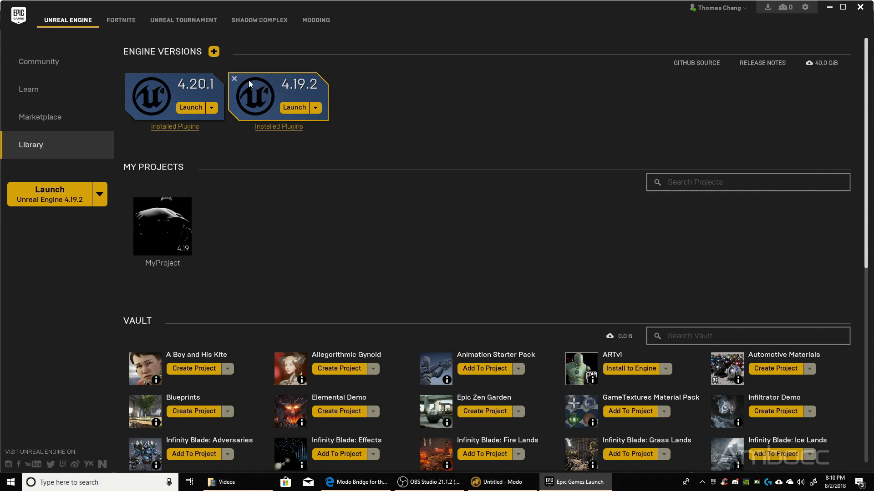
Try to install the MODO Bridge plug-in to the engine from the library's vault
scroll(296, 190, down, 5)
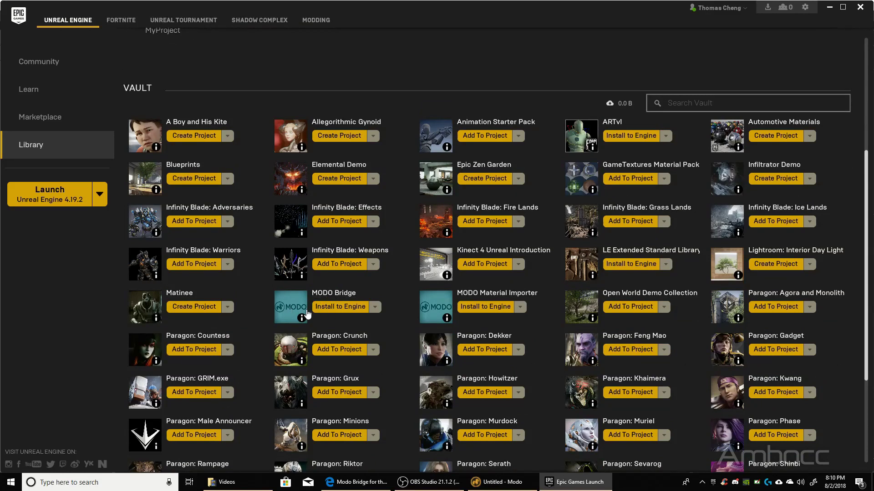
click(345, 307)
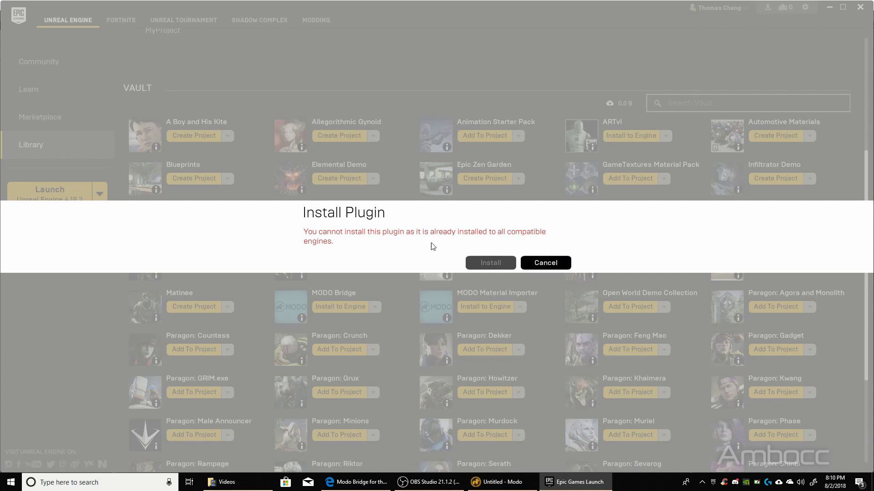
click(546, 263)
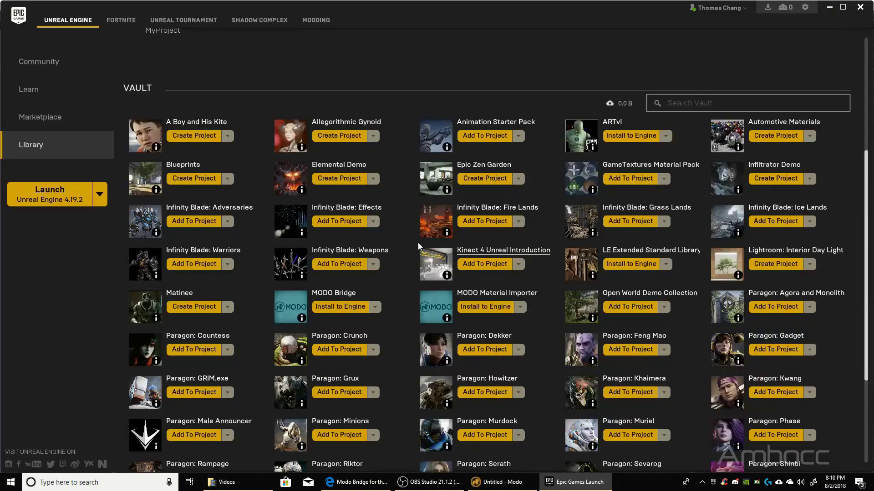
Launch Unreal Engine 4.19.2 from the library and set the new Blank Blueprint project to No Starter Content
scroll(332, 298, up, 5)
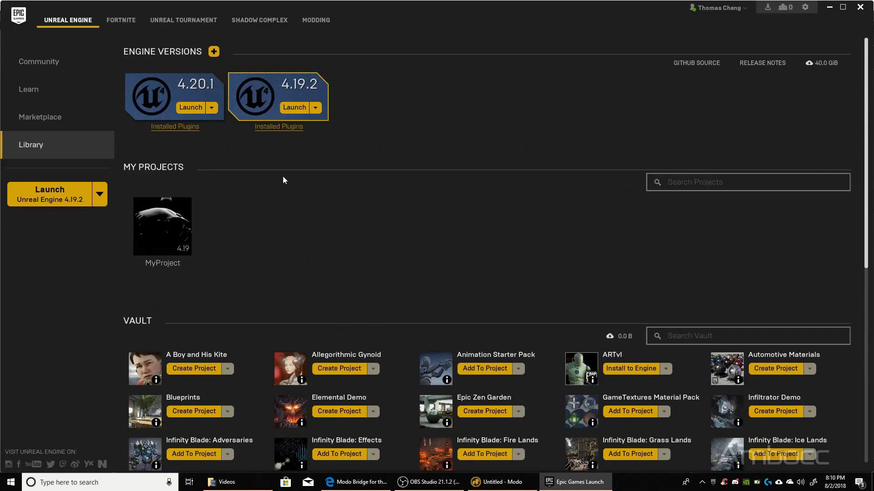
click(292, 109)
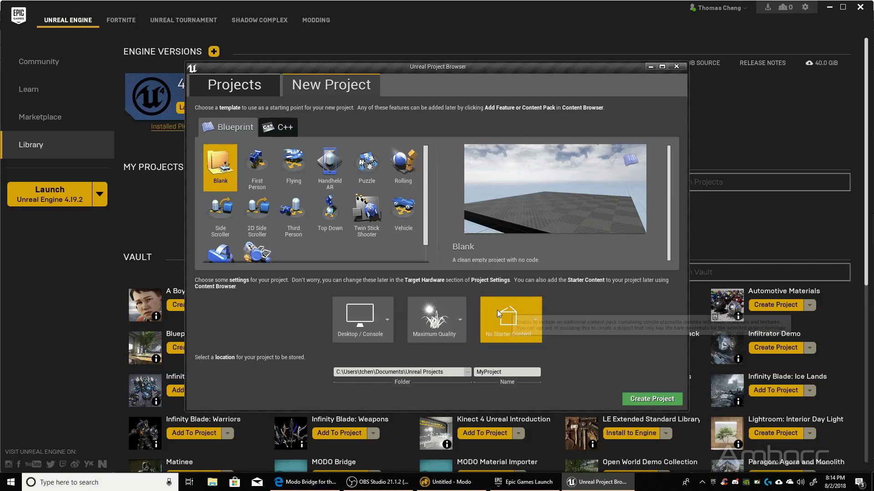
click(516, 323)
click(506, 364)
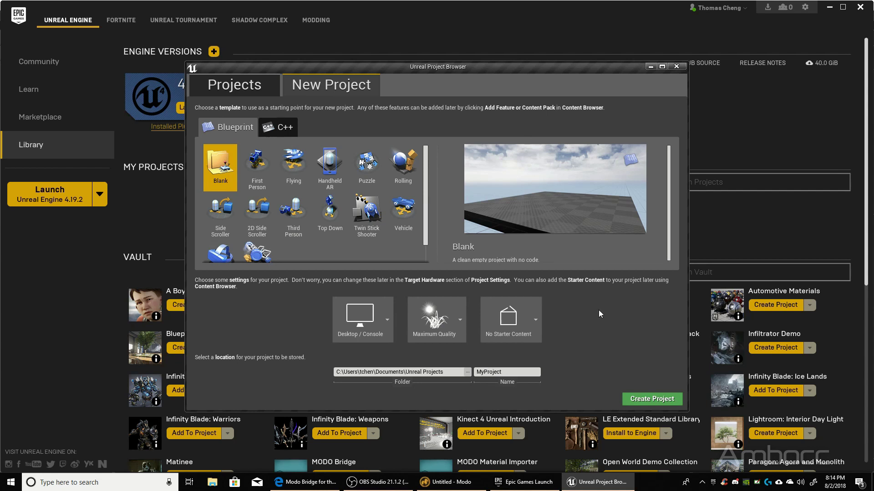
Create a folder named Modo2Unreal inside Unreal Projects and choose it as the project location
click(470, 372)
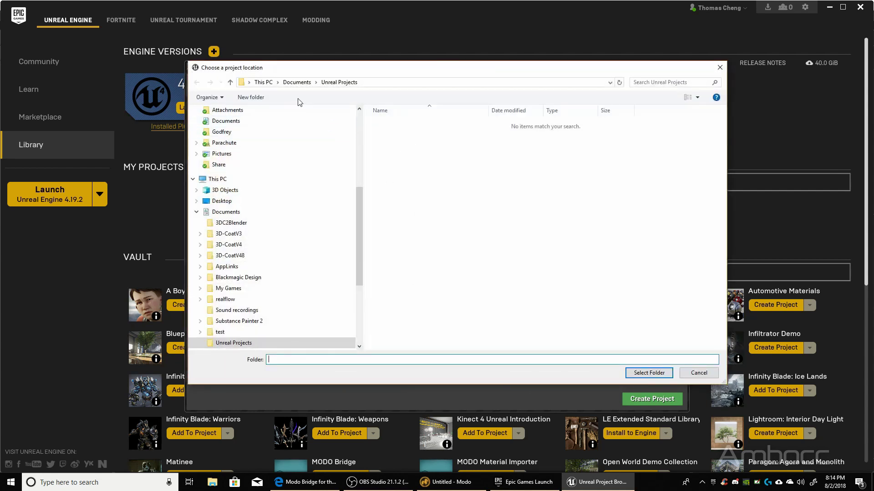
click(251, 98)
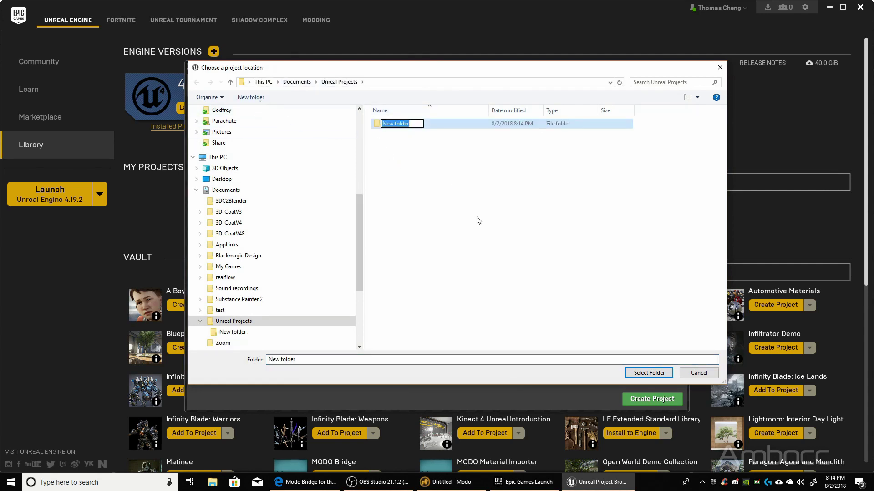
text(Modo2Unreal)
key(Return)
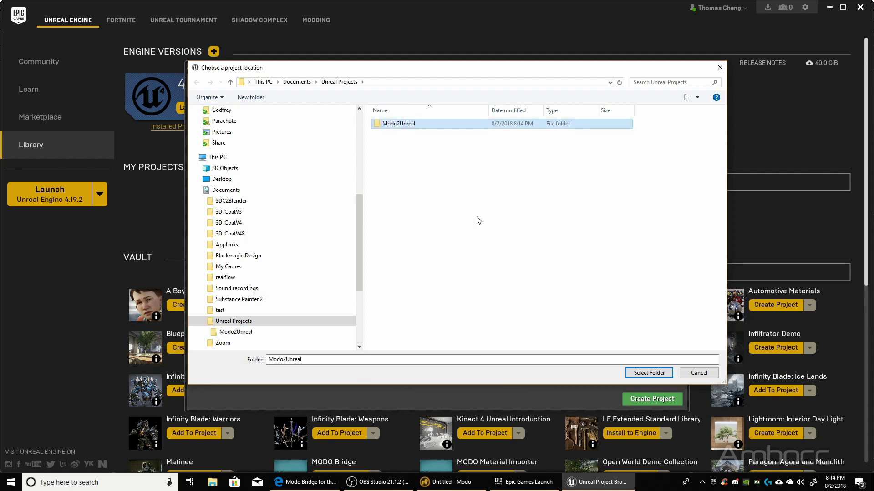
click(649, 374)
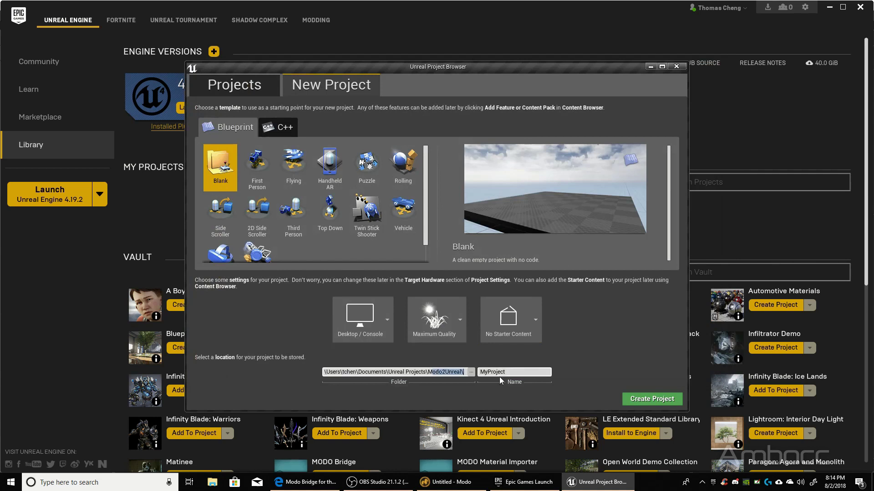
Name the new project Modo2Unreal and create it
click(537, 372)
double_click(529, 372)
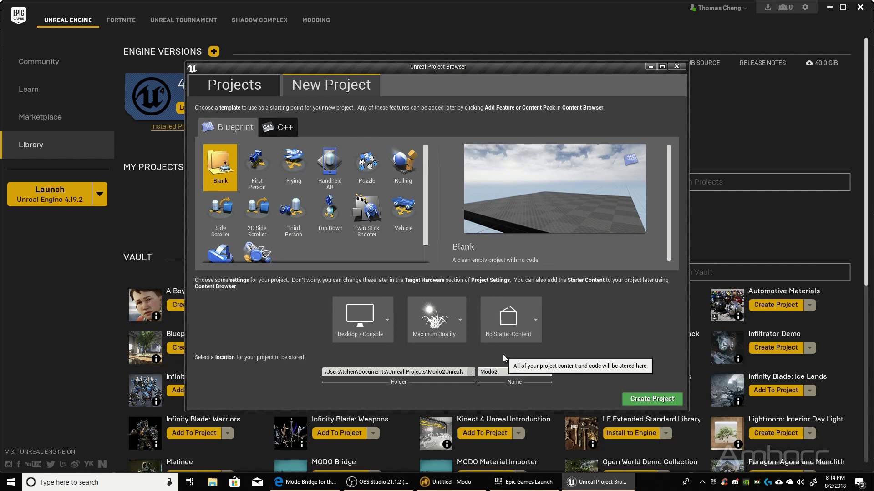
text(Modo2Unreal)
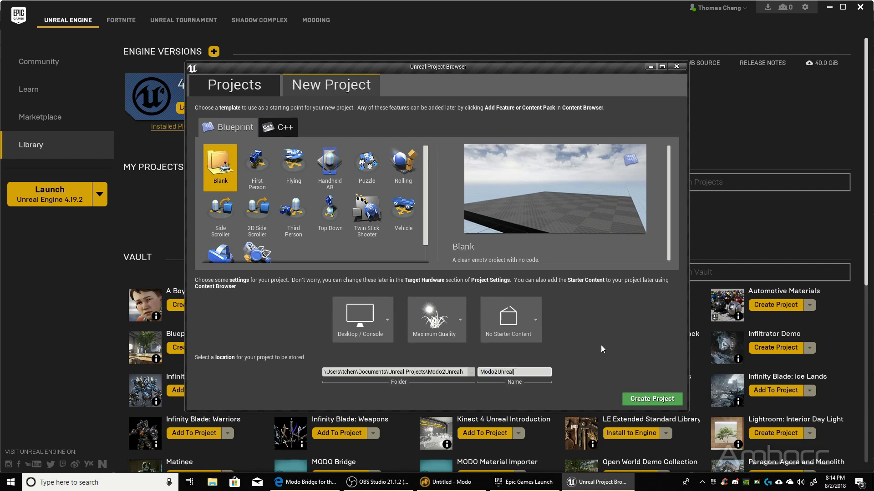
click(638, 399)
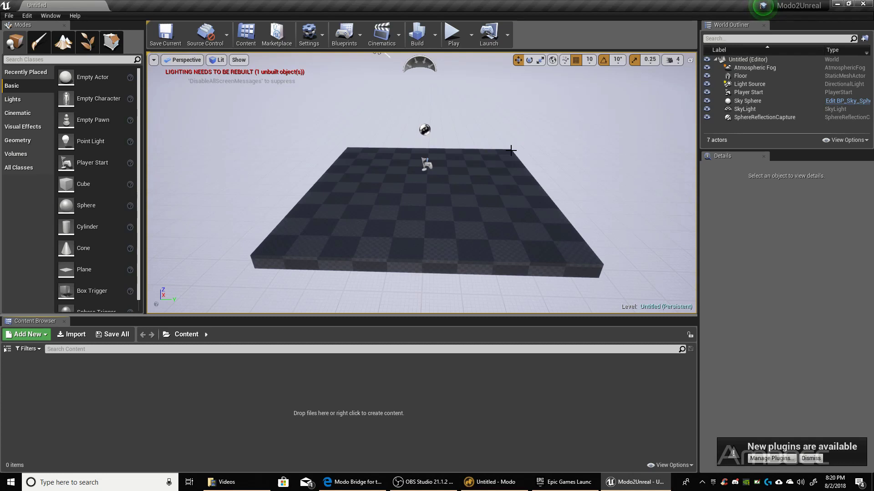
Enable the Modo Bridge Plugin in the project's installed plugins and restart the editor
click(9, 16)
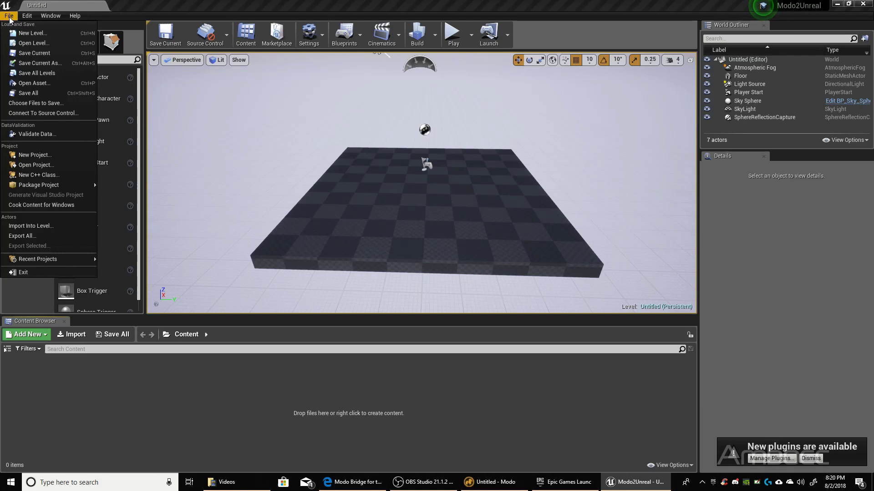
mouse_move(24, 18)
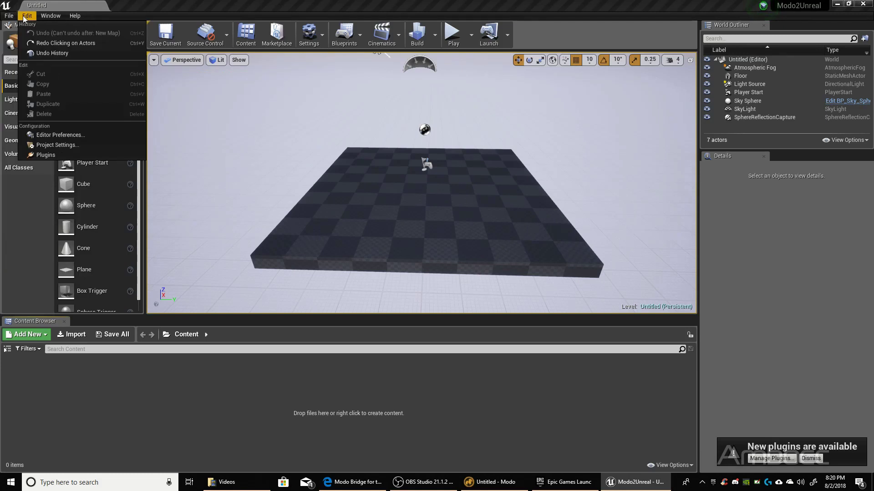
click(51, 155)
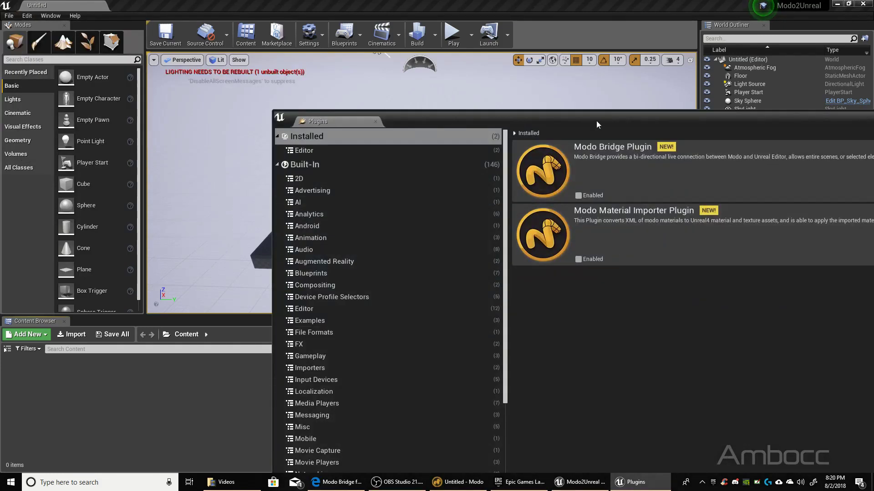
drag(596, 121, 321, 40)
double_click(321, 40)
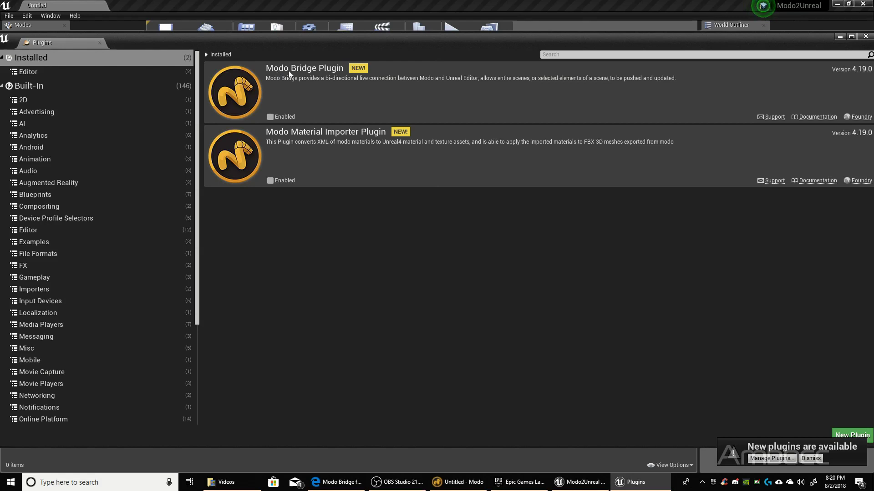
click(270, 117)
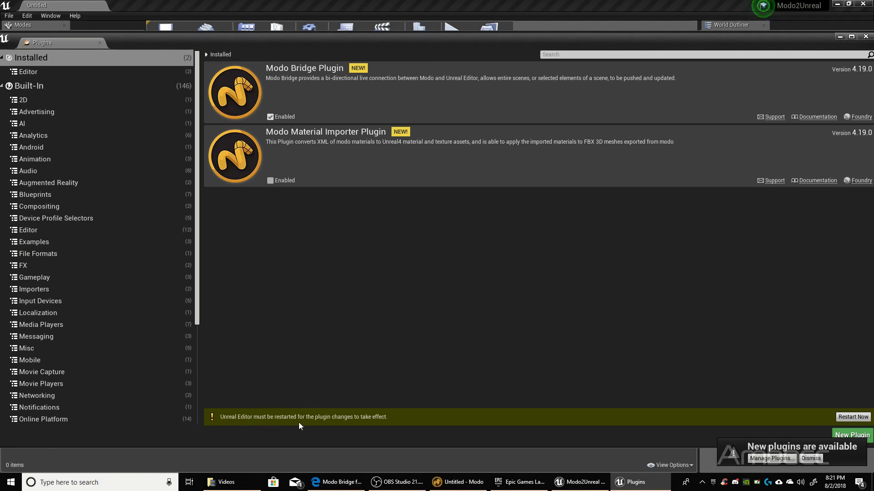
click(847, 417)
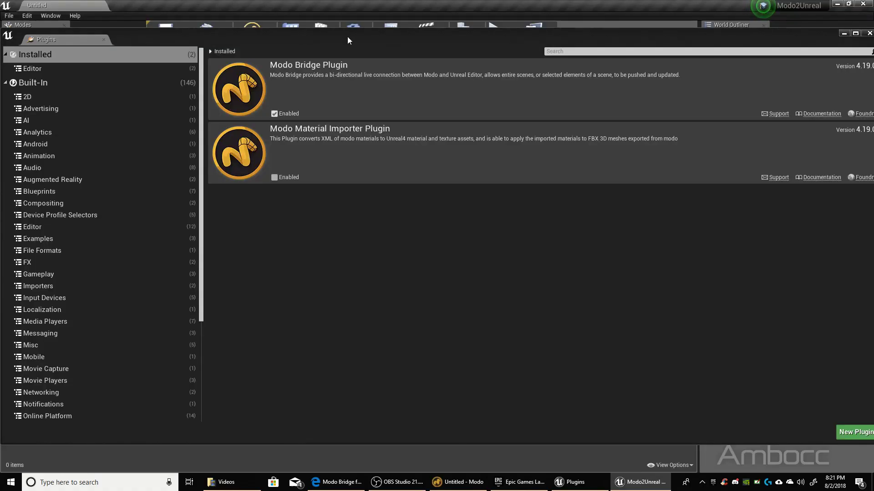
Close the Plugins window and open the Modo Bridge settings in the Unreal editor
double_click(390, 34)
click(746, 51)
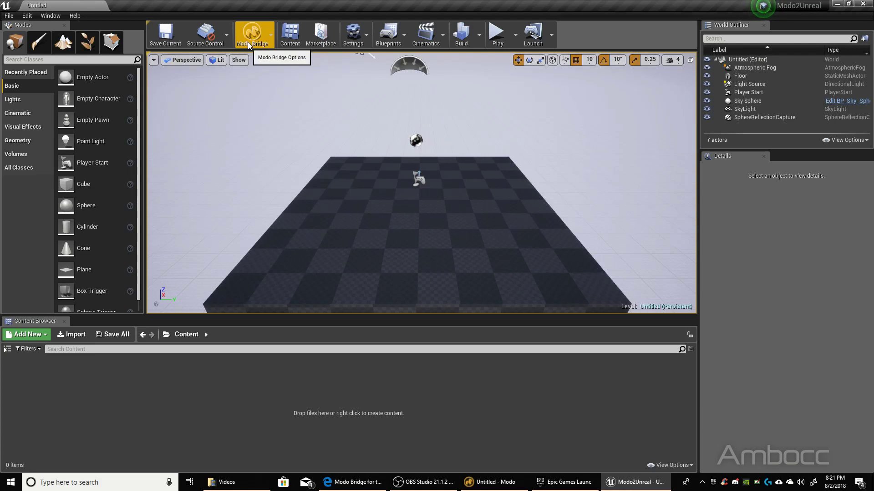
click(258, 35)
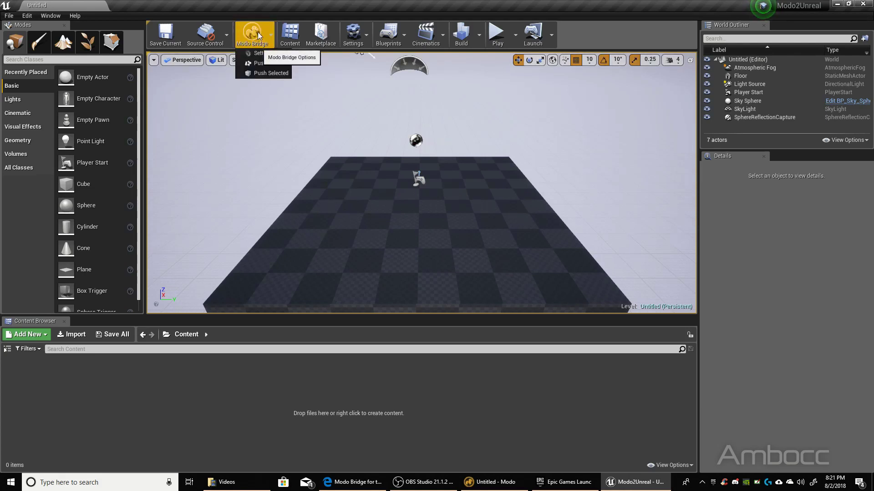
click(254, 55)
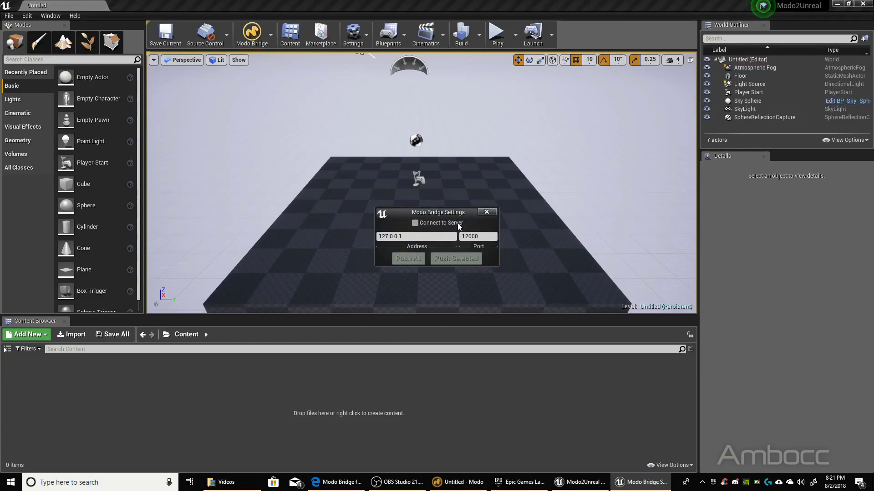
Check the server address and port fields in the Modo Bridge settings
click(399, 236)
double_click(401, 236)
click(412, 238)
key(Tab)
key(shift+Tab)
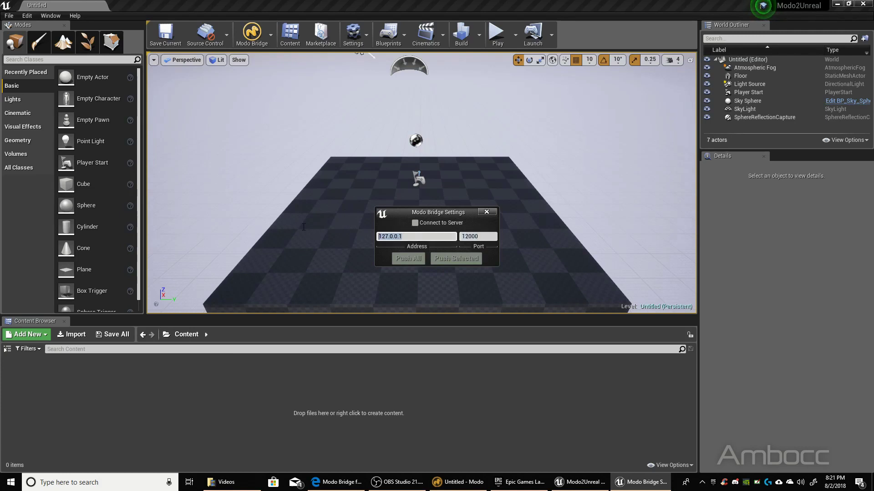
key(Tab)
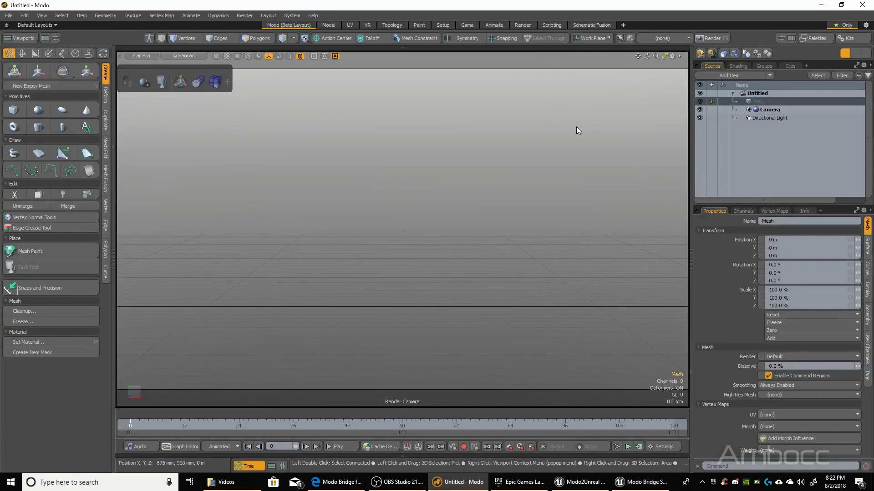
Switch to Modo, open the Unreal Bridge kit and place its detached palette over the 3D viewport
click(847, 38)
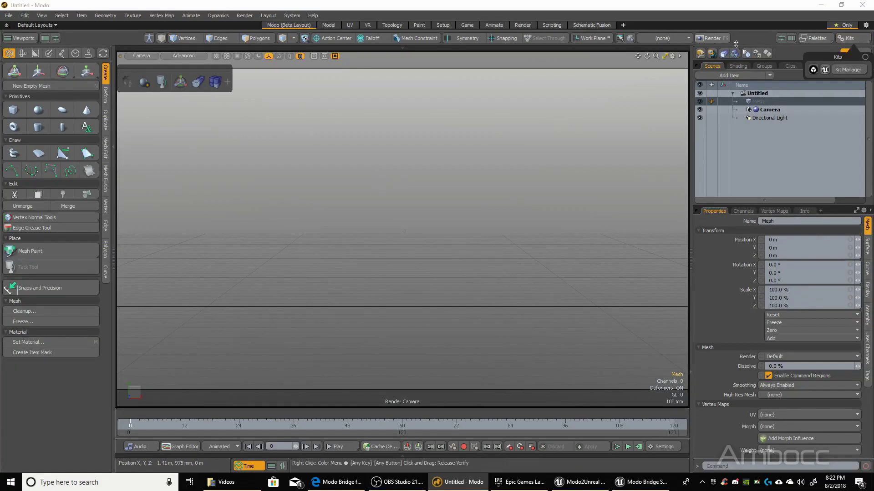
click(826, 70)
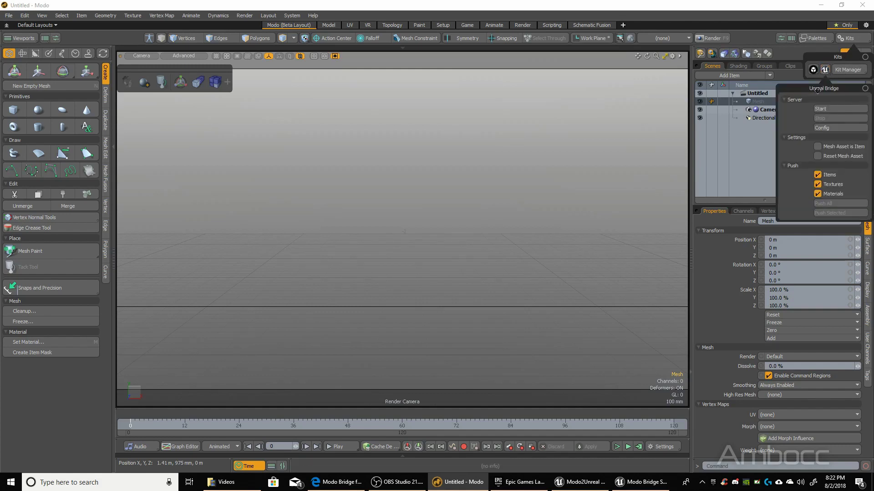
drag(826, 68, 578, 58)
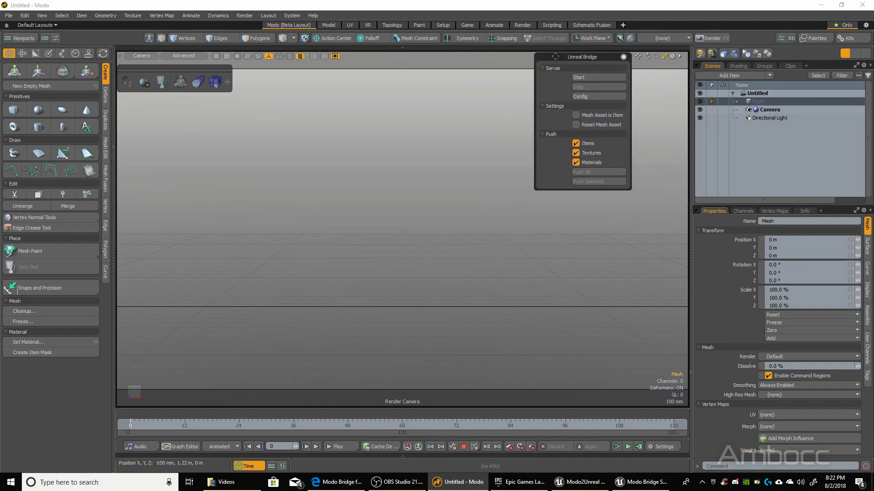
Open the Unreal Bridge server configuration, check its address field and enable Search Subfolder
click(583, 97)
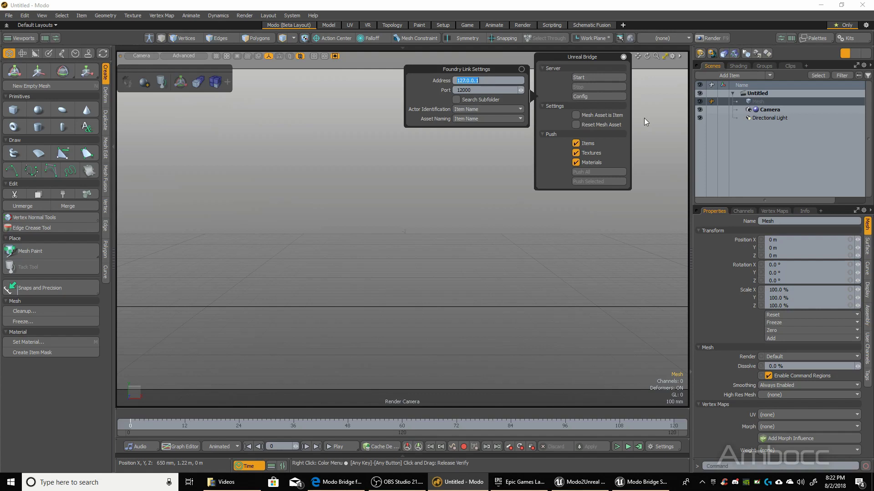
click(490, 81)
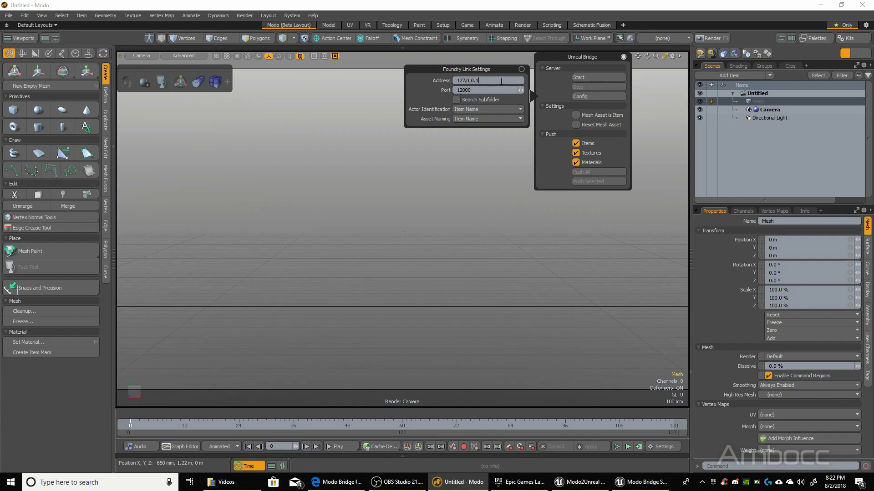
double_click(501, 81)
click(488, 82)
click(467, 101)
scroll(487, 112, down, 1)
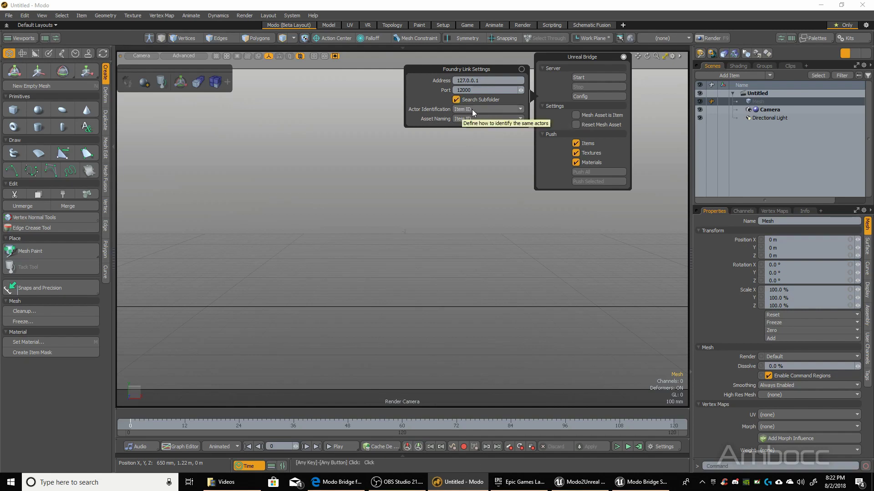
Set Actor Identification and Asset Naming to Item Name, exclude textures from the push and close the Foundry Link Settings
click(471, 110)
click(473, 112)
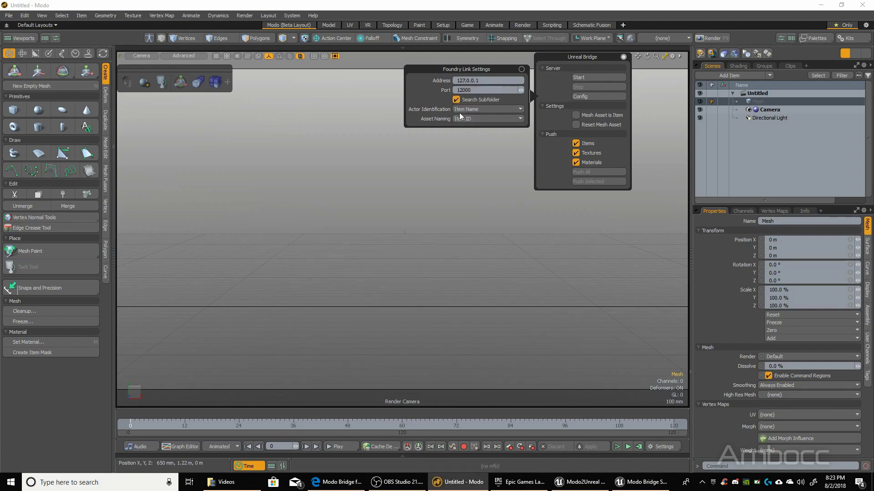
click(469, 117)
click(468, 123)
click(522, 70)
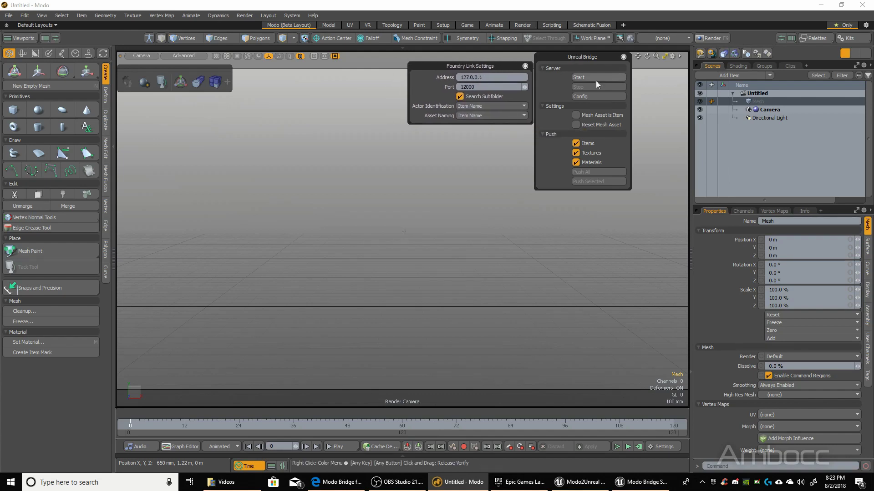
click(575, 153)
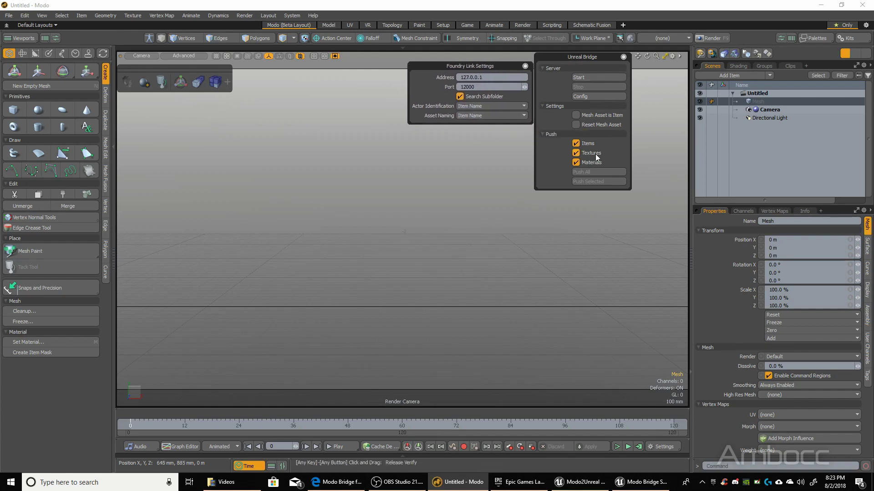
click(525, 67)
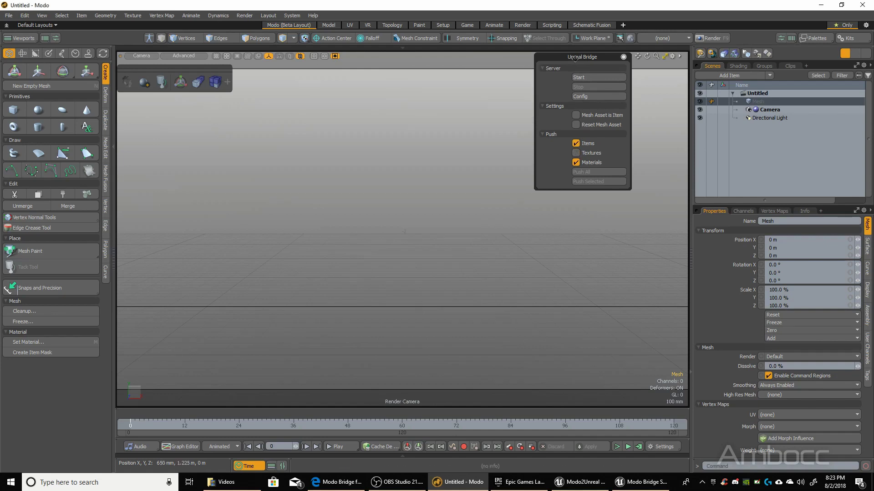
Start the bridge server in Modo, then switch to Unreal and connect its Modo Bridge to the server
click(592, 78)
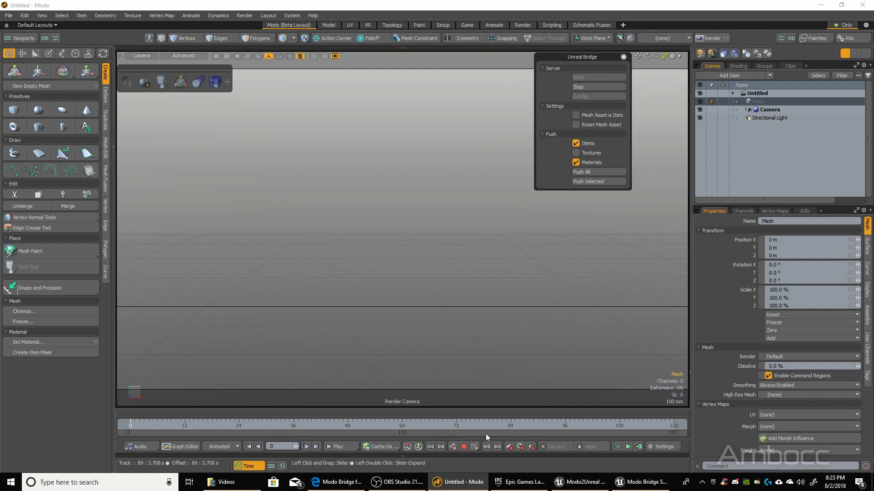
click(631, 483)
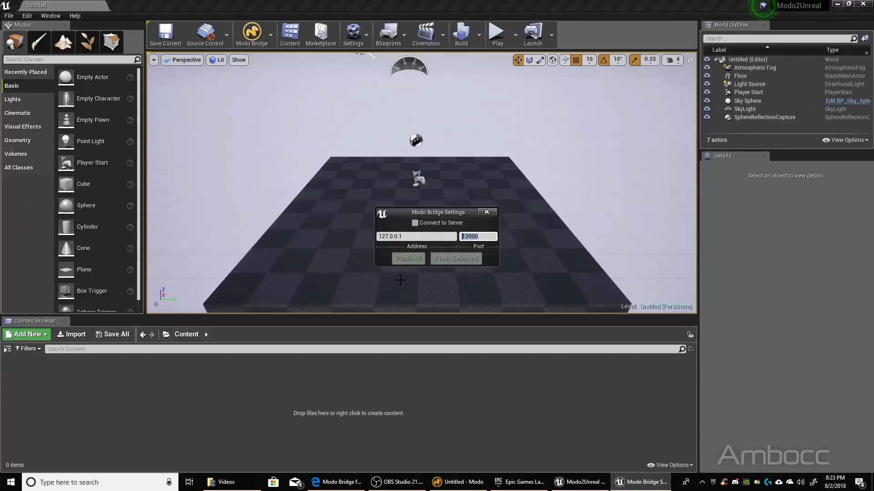
click(421, 223)
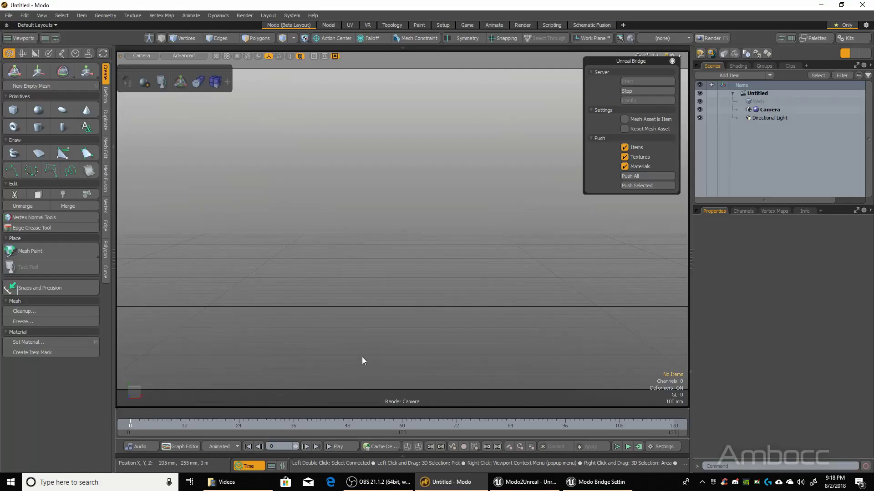
Load the 3Sphere.lxo scene from the Desktop folder into Modo
click(9, 16)
click(42, 50)
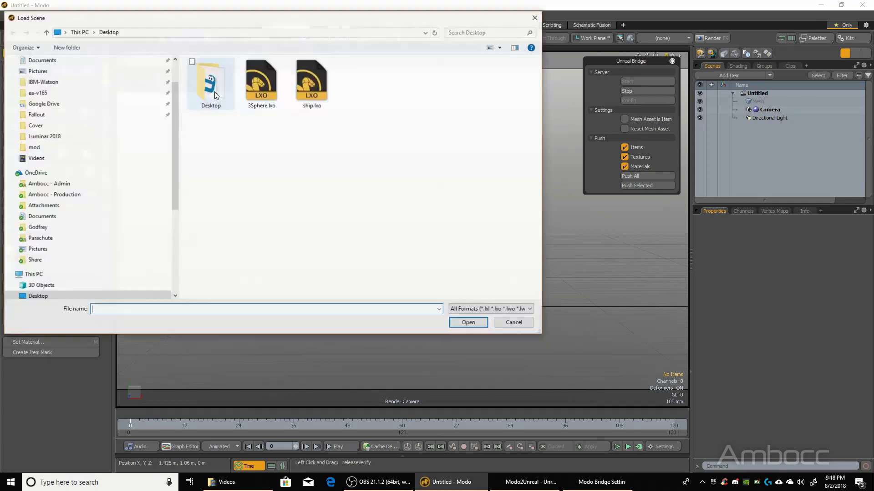
click(273, 102)
click(469, 323)
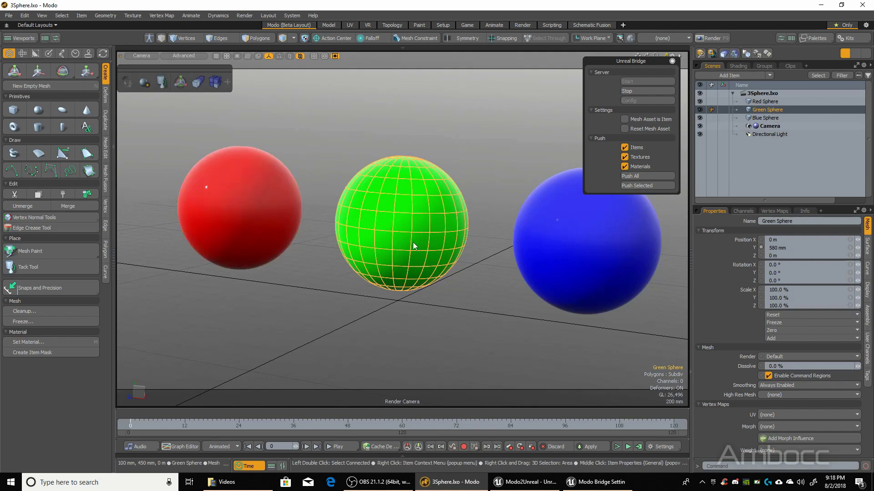
Select the blue and red spheres in the 3D viewport in turn to look over the loaded meshes
click(557, 247)
click(269, 210)
key(ctrl+z)
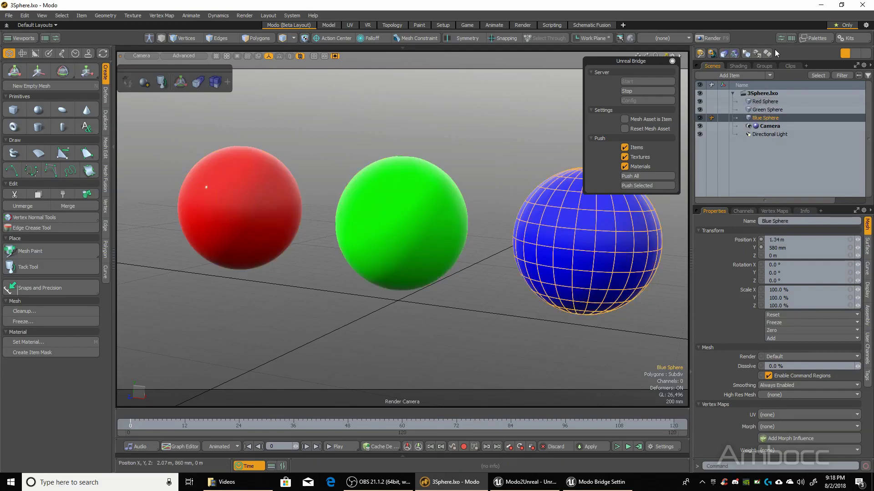
Expand the blue, green and red material groups in the Shader Tree and check the shading model of each material
click(738, 66)
click(714, 136)
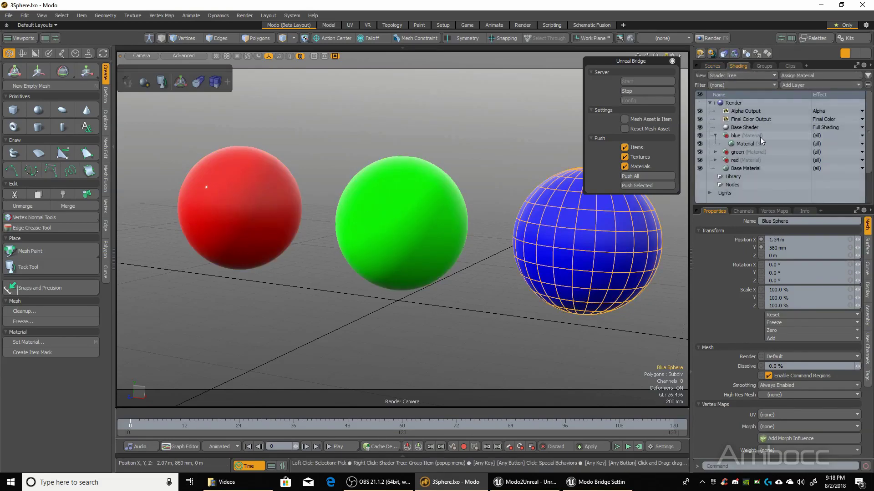
scroll(762, 140, down, 3)
click(715, 127)
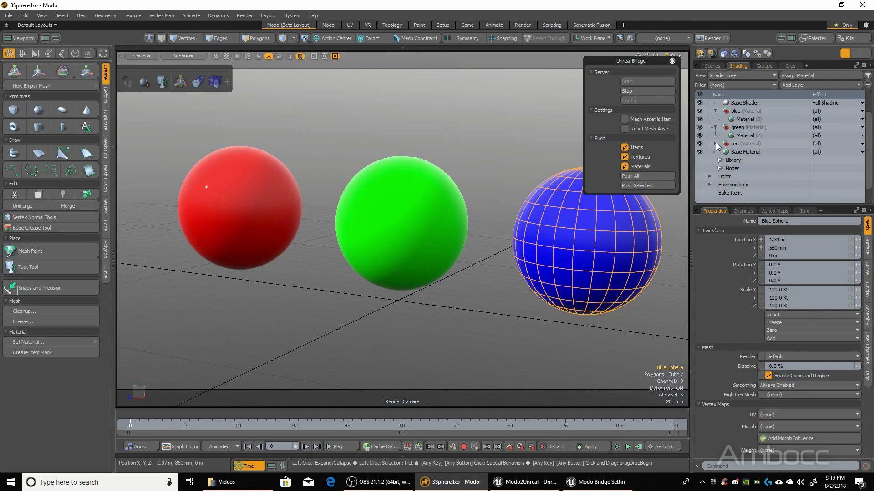
click(716, 144)
click(744, 120)
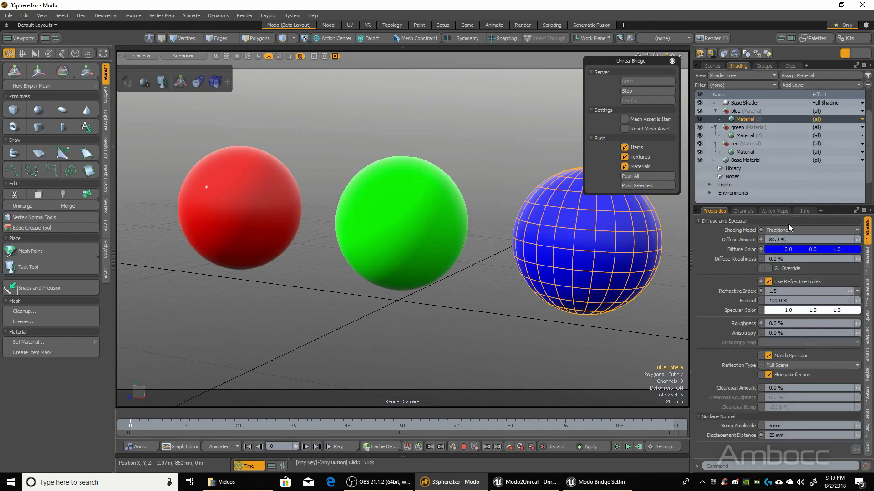
click(741, 135)
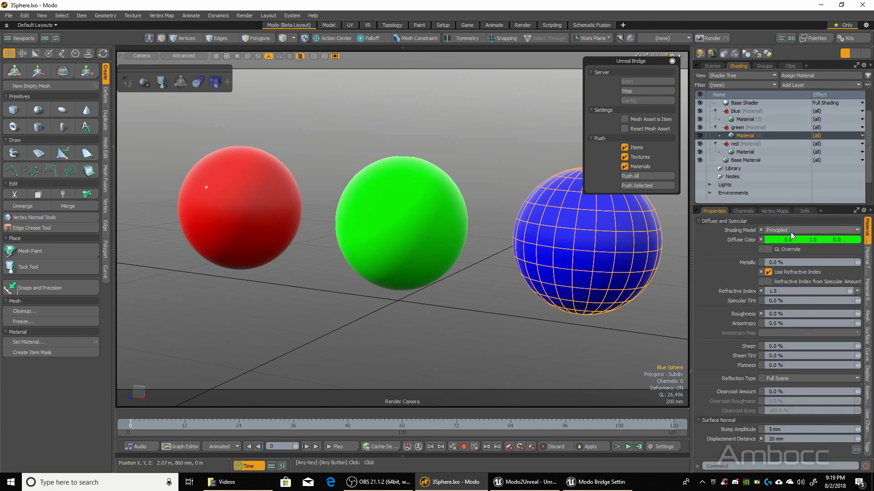
click(744, 152)
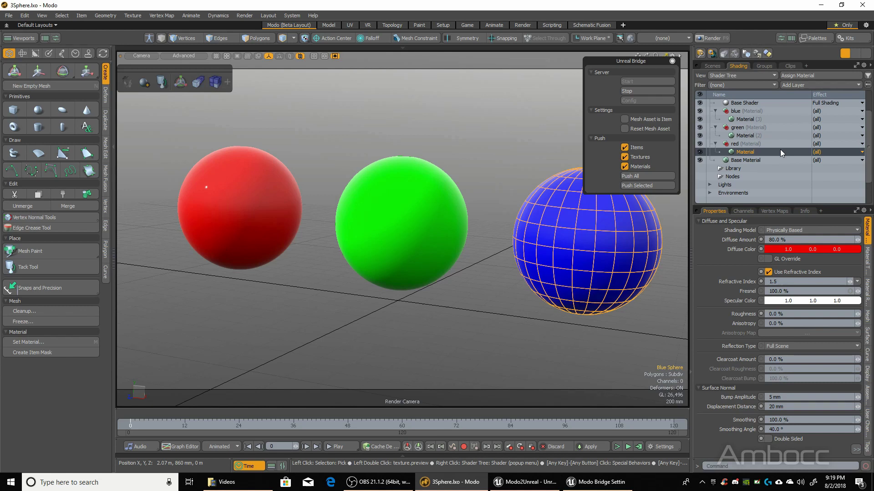
Go through the scene's item list, selecting the three spheres, the camera and the directional light in turn
click(712, 66)
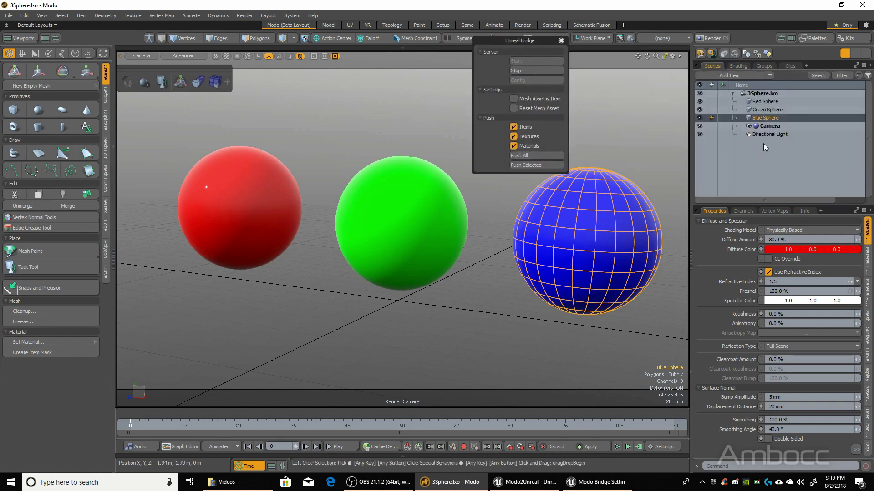
click(769, 101)
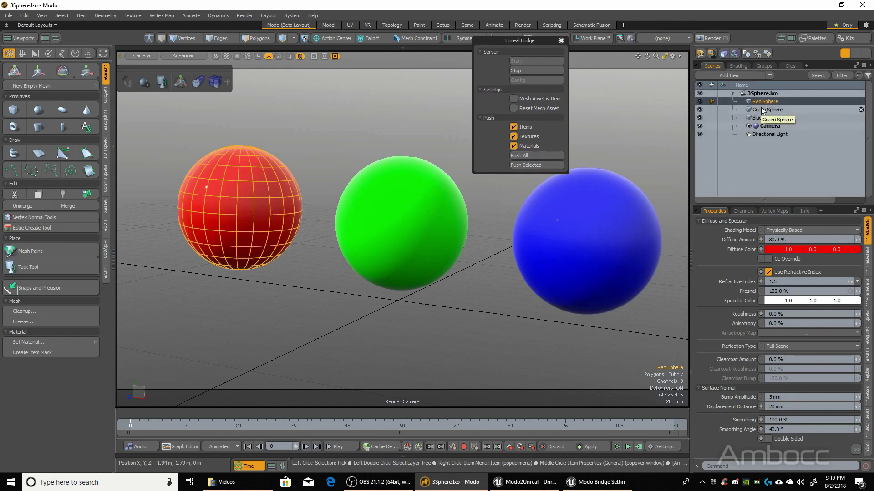
click(778, 110)
click(772, 120)
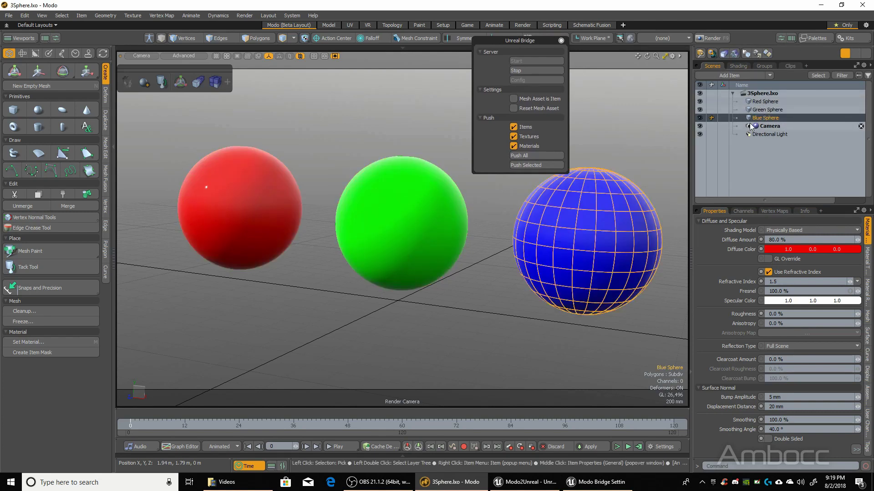
click(770, 126)
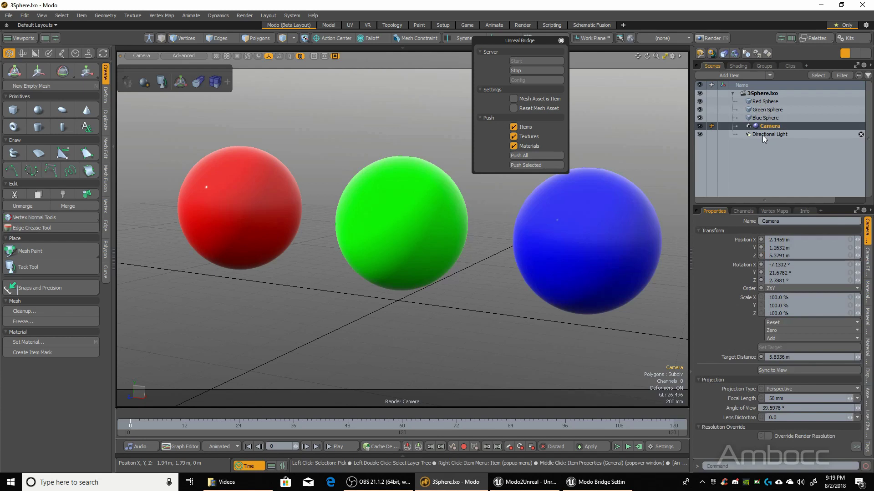
click(762, 135)
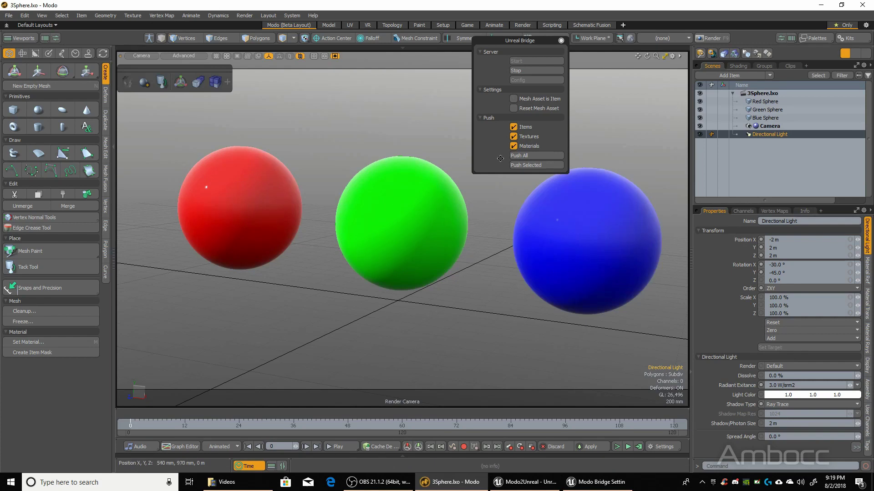
Push the entire Modo scene across the bridge, then switch to Unreal and inspect the transferred spheres with the bridge settings window moved aside
click(532, 156)
key(alt+Tab)
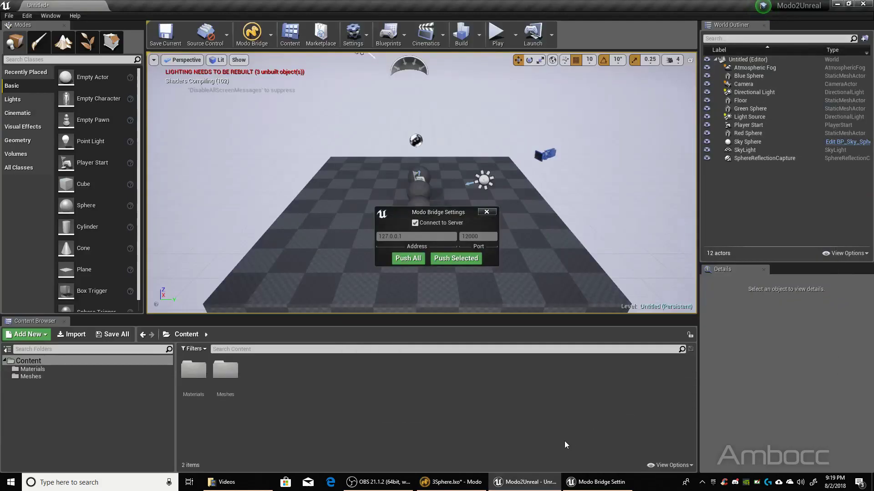
drag(440, 216, 445, 217)
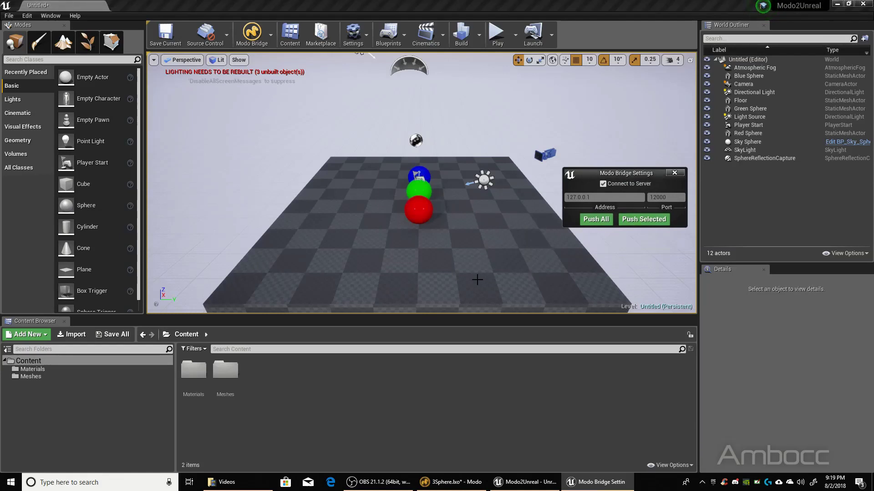
right_drag(373, 249, 339, 265)
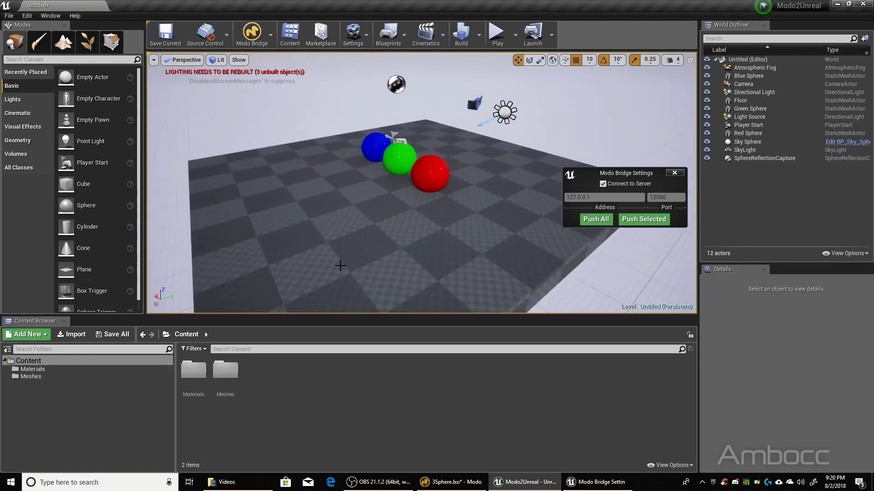
View the level through the transferred Camera and hide the Floor actor, keeping the bridge settings window clear of the spheres
click(183, 60)
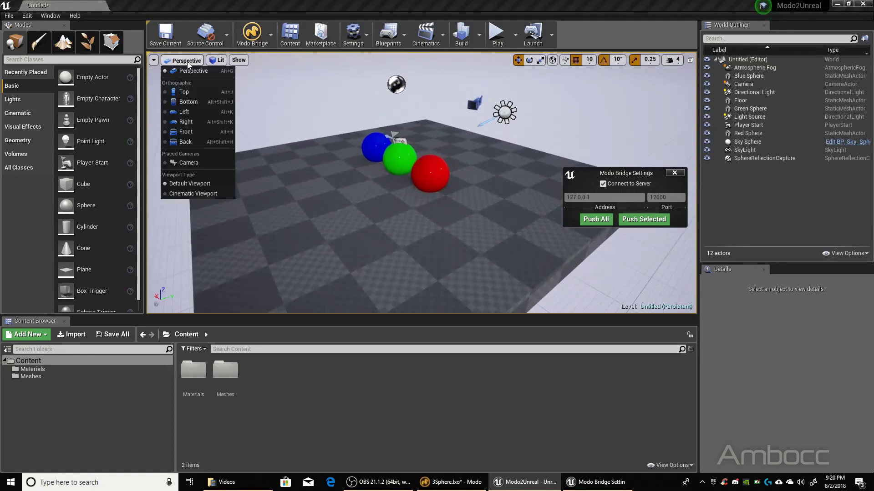
click(184, 165)
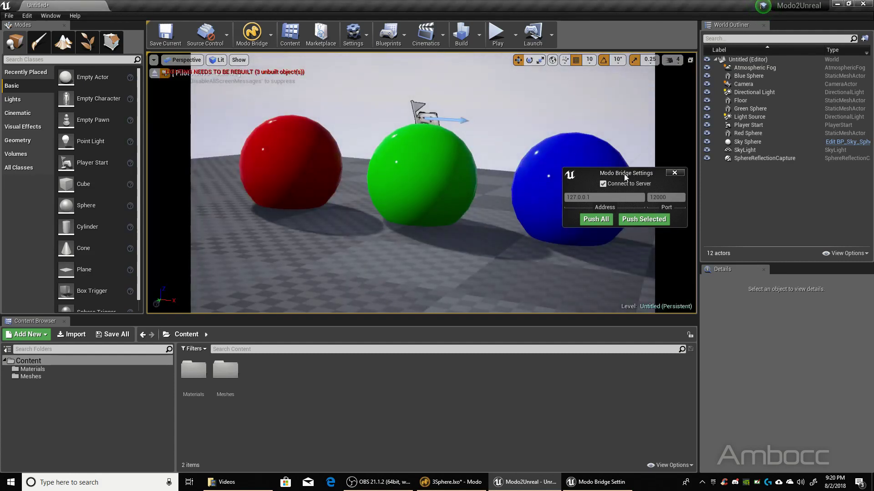
drag(625, 177, 431, 256)
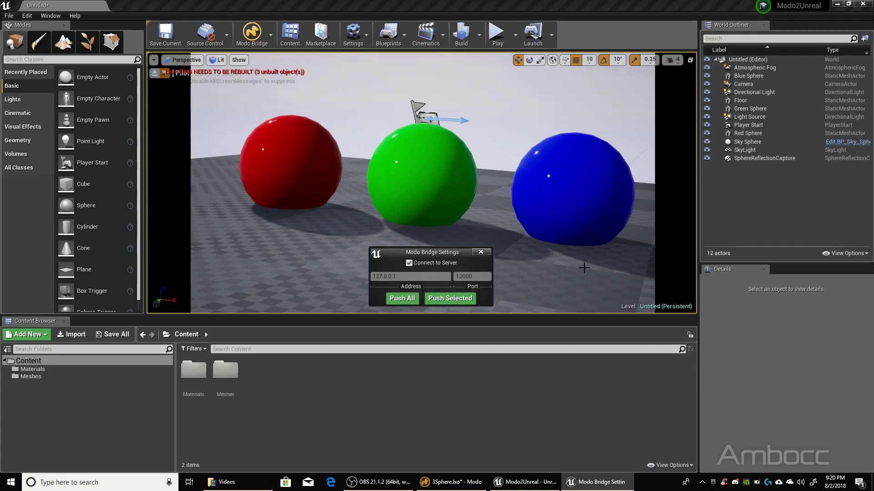
click(706, 100)
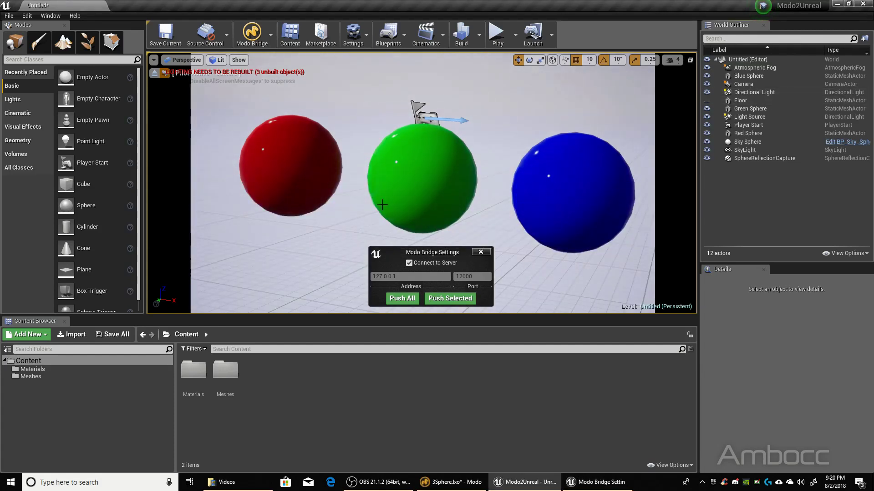
drag(434, 258, 376, 258)
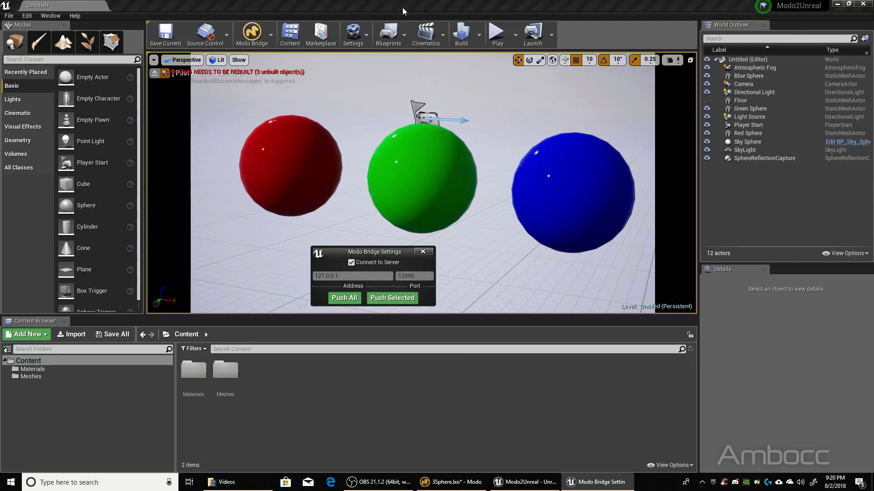
Arrange Modo and Unreal side by side, with Modo's 3D viewport widened and the Unreal Bridge palette clear of Unreal's viewport
drag(402, 7, 871, 87)
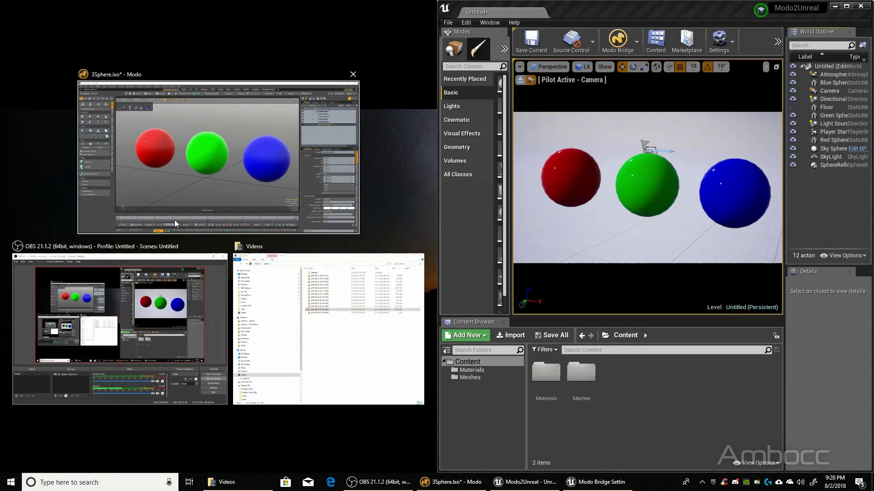
click(193, 191)
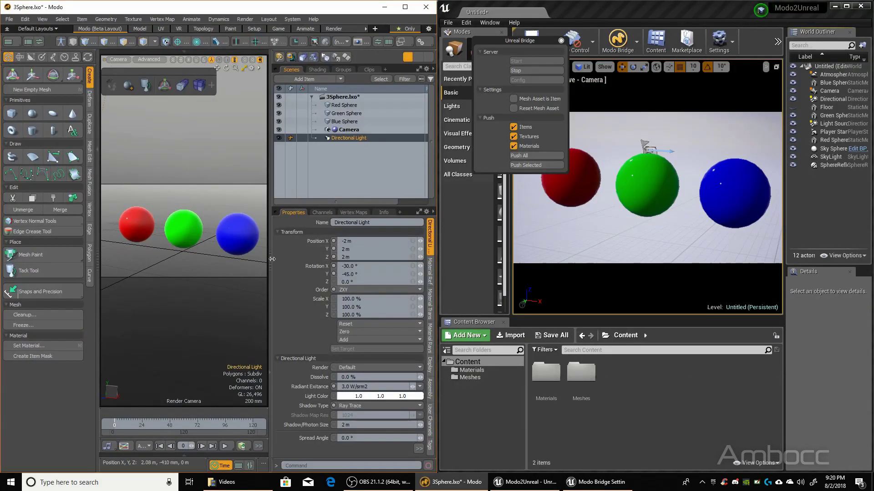
drag(326, 258, 371, 258)
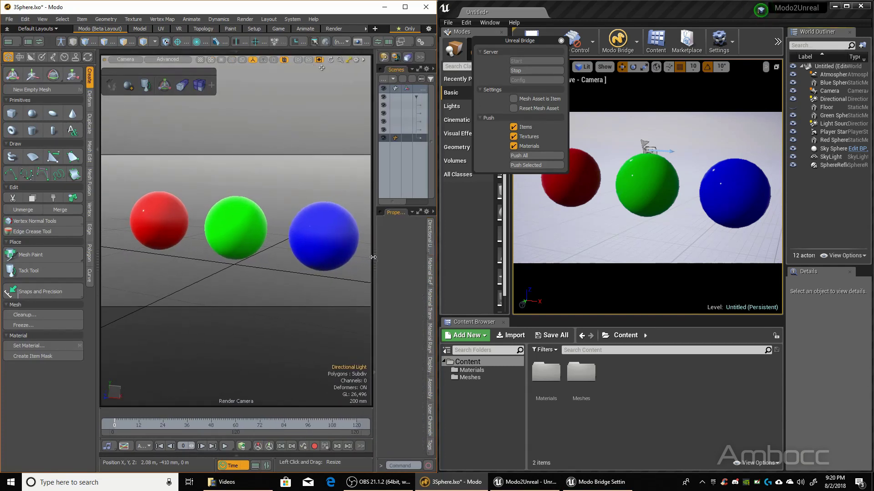
drag(536, 43, 435, 55)
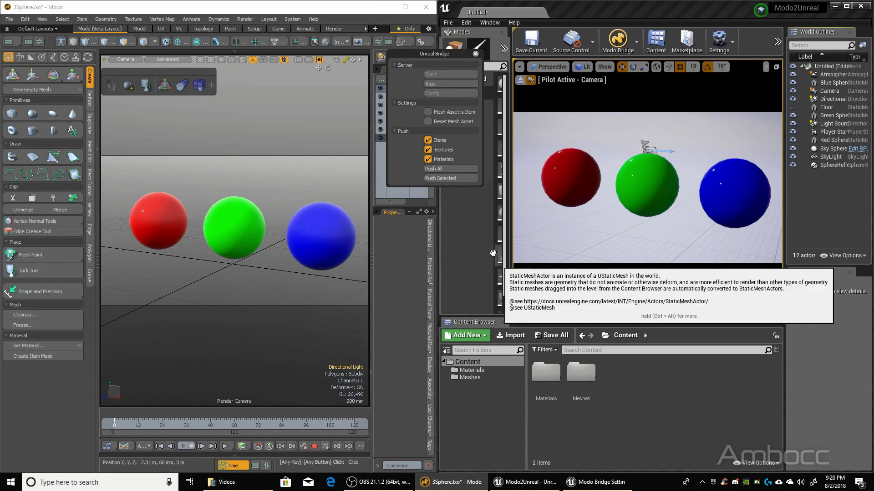
Examine the transferred assets in the Materials and Meshes content folders, dismissing the mail notification
click(463, 355)
click(489, 364)
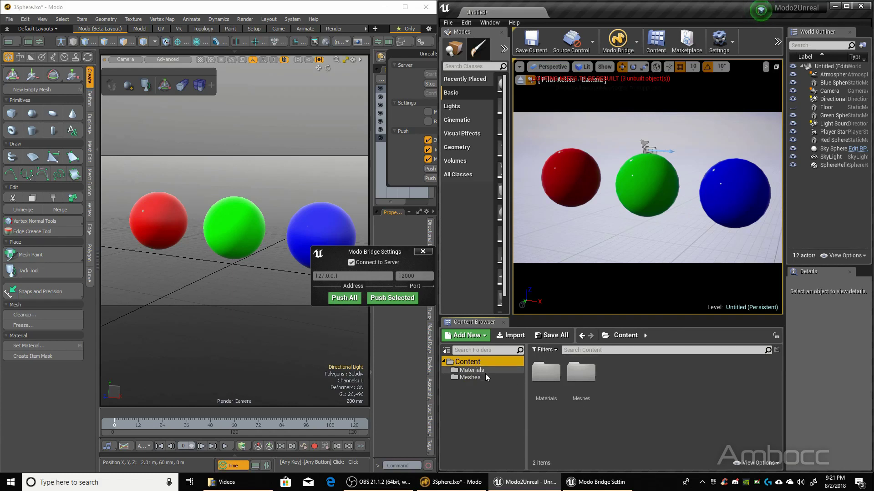
click(481, 370)
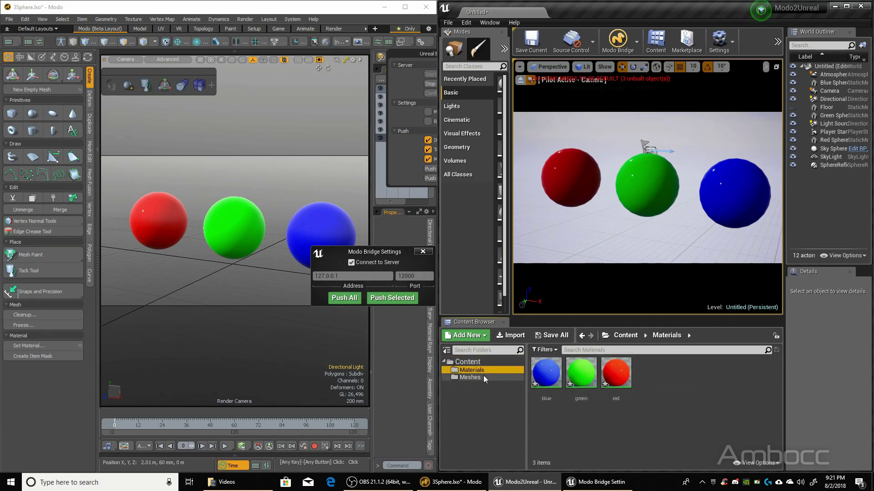
click(480, 379)
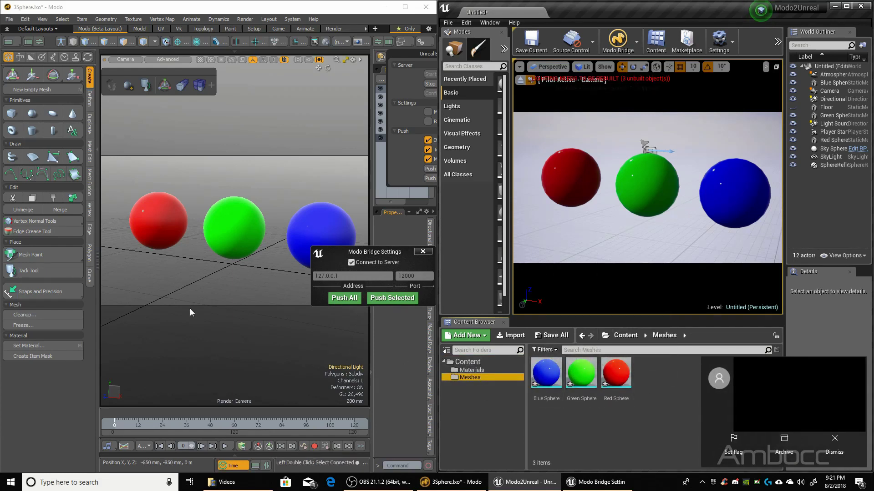
click(834, 438)
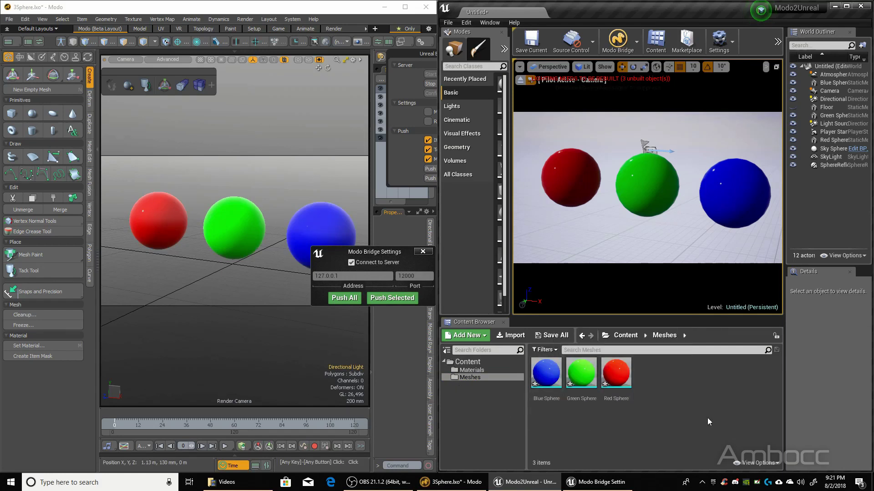
Open the blue material from the Materials folder with Unreal maximized, and spread its overlapping graph nodes apart so each connection is readable
click(472, 370)
key(super+Up)
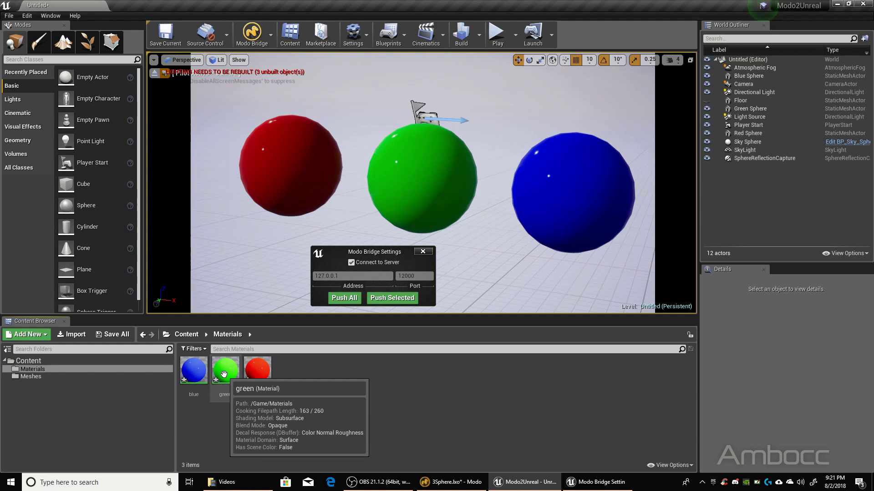
double_click(194, 369)
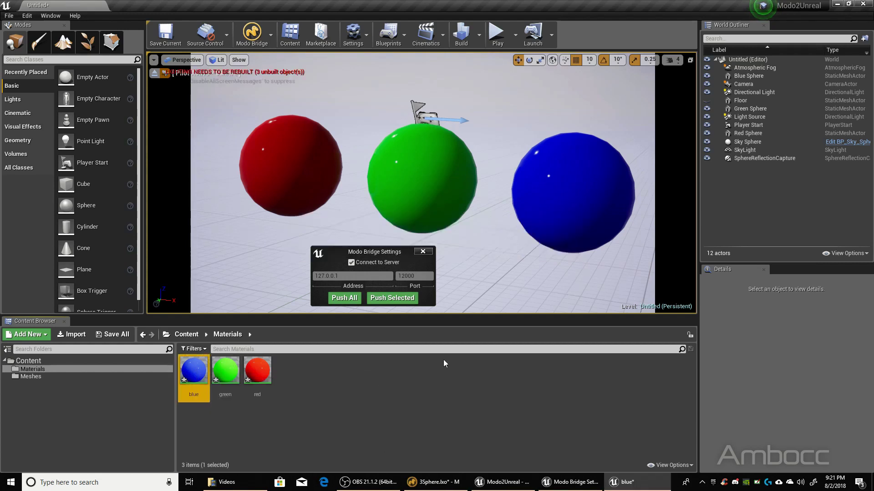
drag(427, 136, 525, 139)
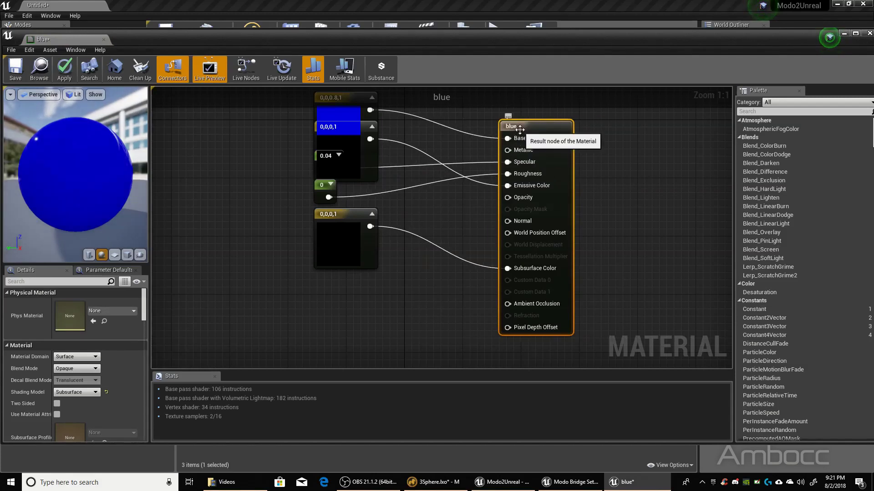
drag(342, 215, 331, 266)
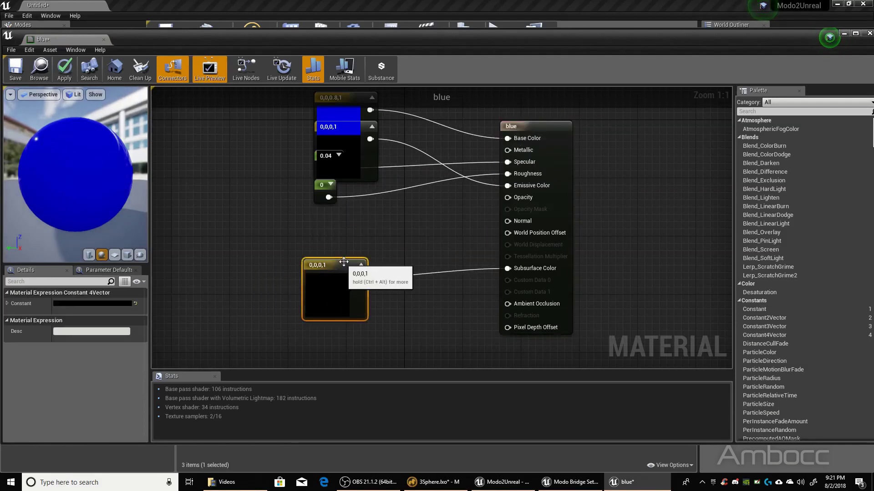
drag(324, 181, 291, 225)
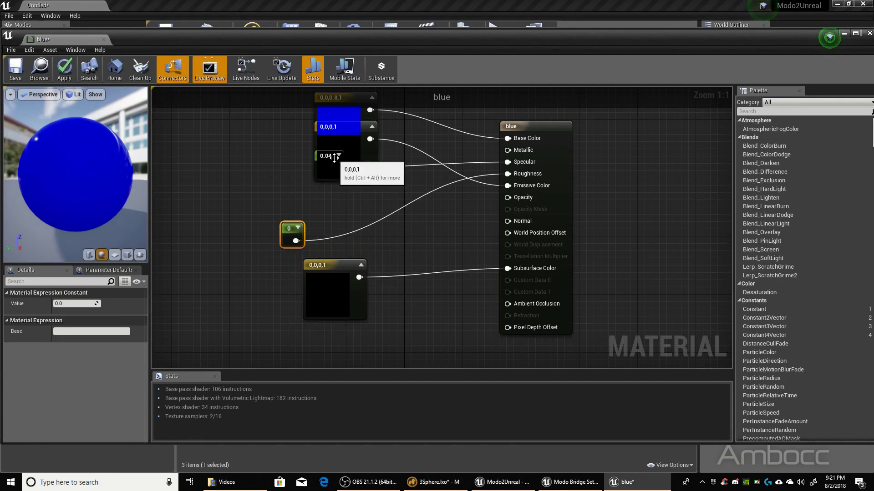
drag(330, 156, 236, 196)
drag(321, 100, 243, 114)
drag(329, 159, 326, 151)
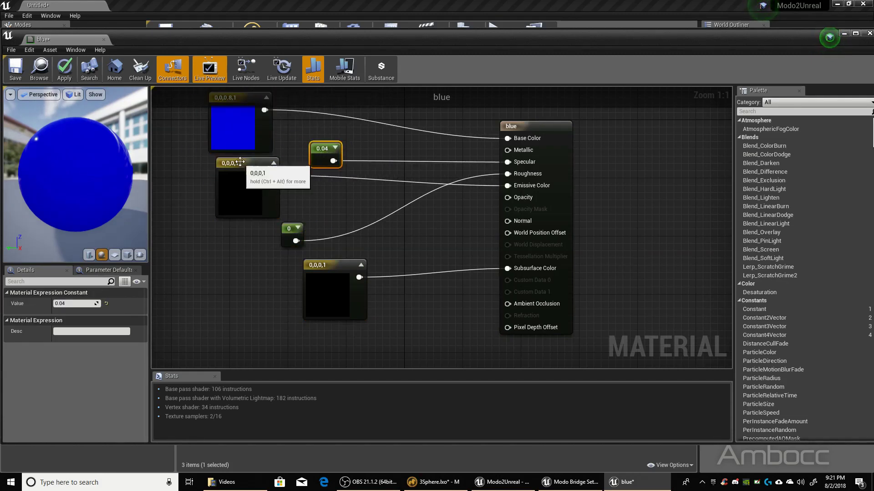
drag(242, 163, 229, 183)
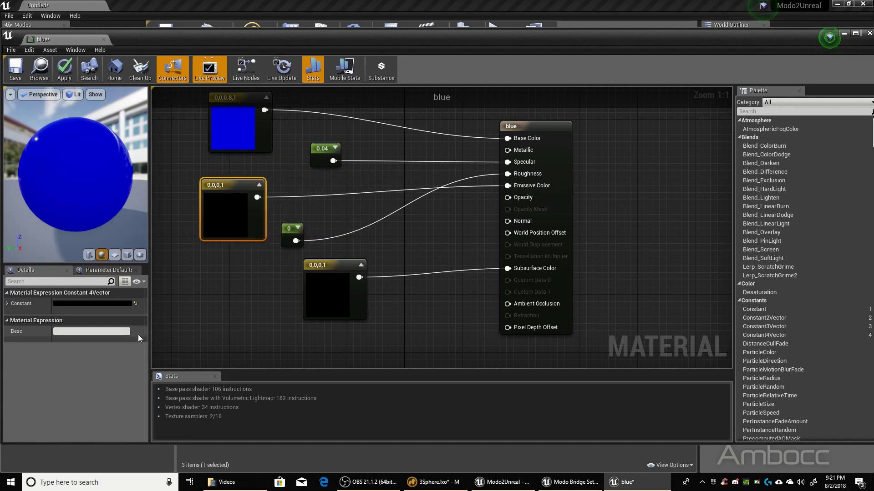
Set the blue material's Shading Model to Default Lit, then save the material and close its editor
click(542, 127)
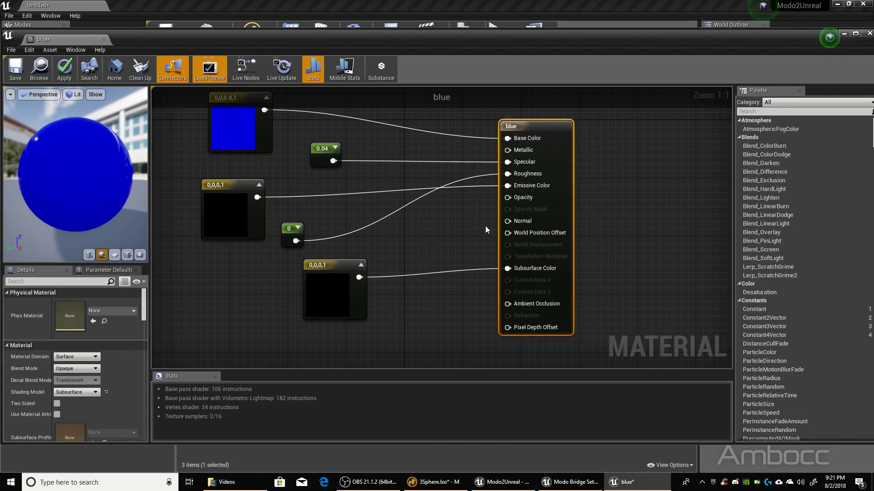
mouse_move(539, 126)
mouse_down()
mouse_move(518, 118)
mouse_move(536, 131)
mouse_up()
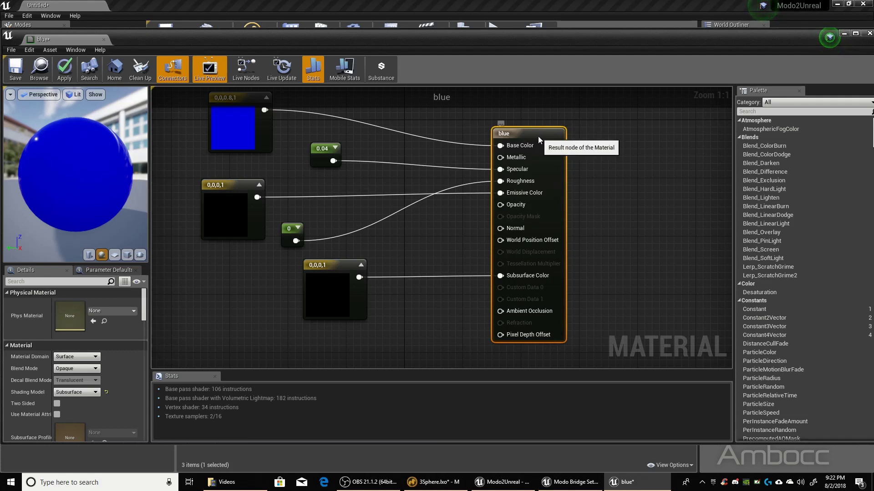
click(75, 392)
click(68, 408)
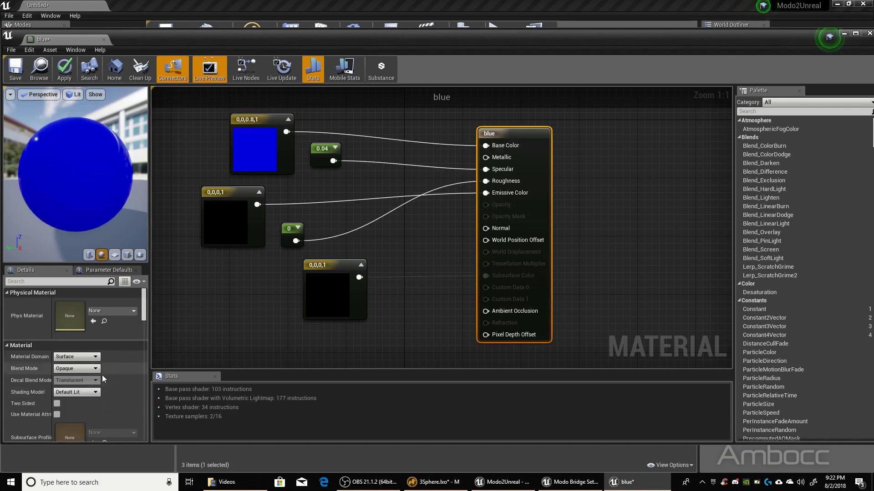
click(16, 73)
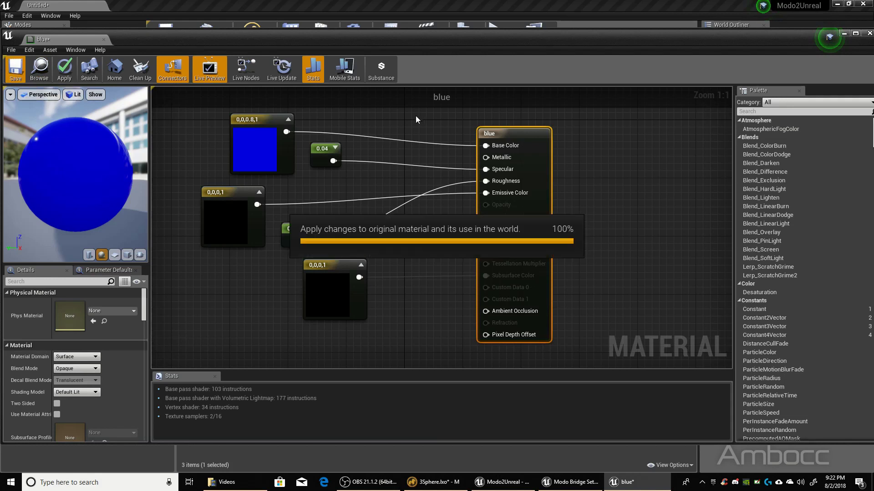
click(869, 33)
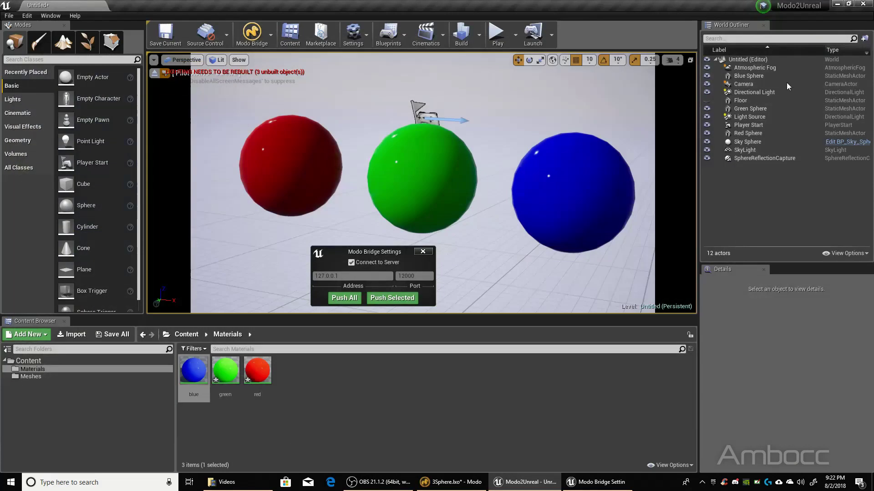
Open the green material, change its Shading Model to Default Lit, and save and close it
double_click(225, 370)
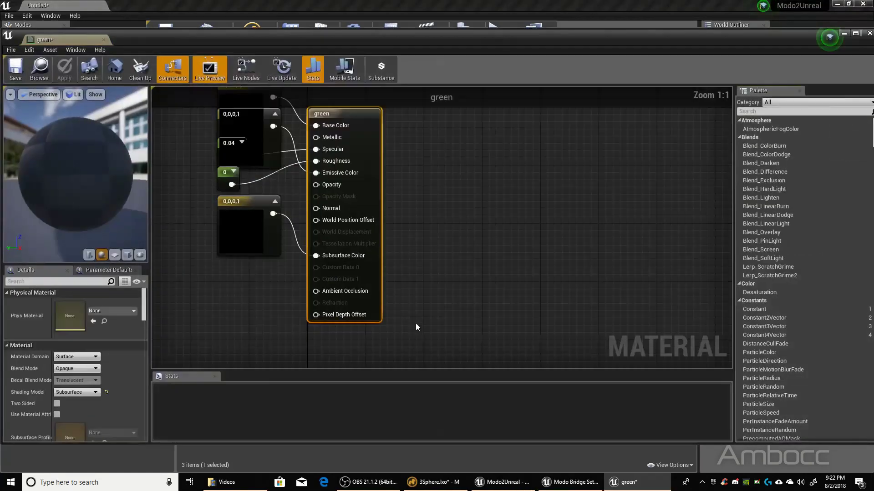
drag(437, 129, 540, 136)
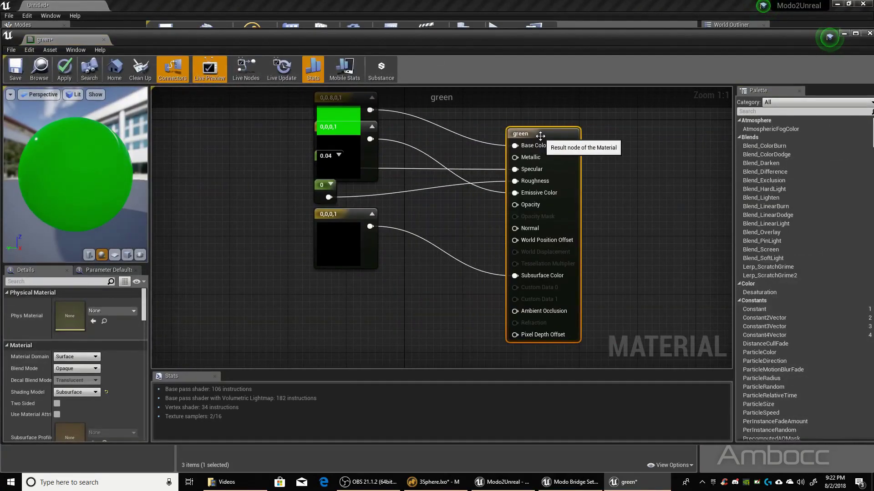
click(77, 393)
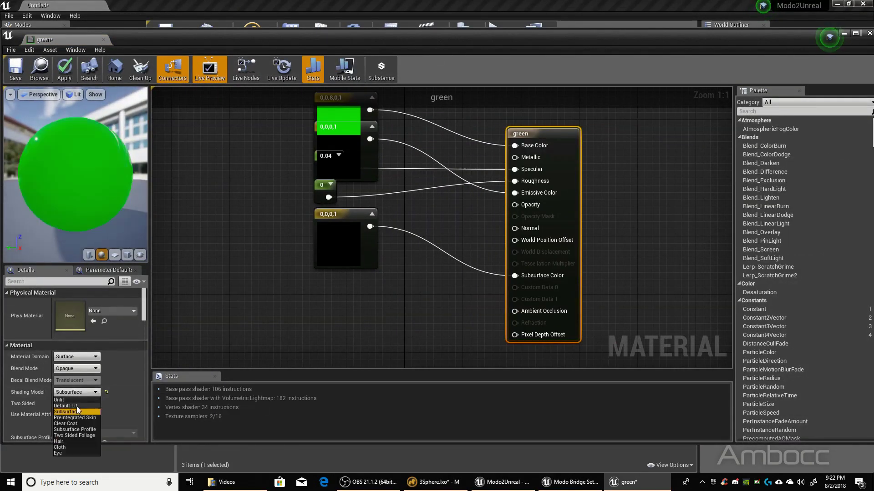
click(73, 407)
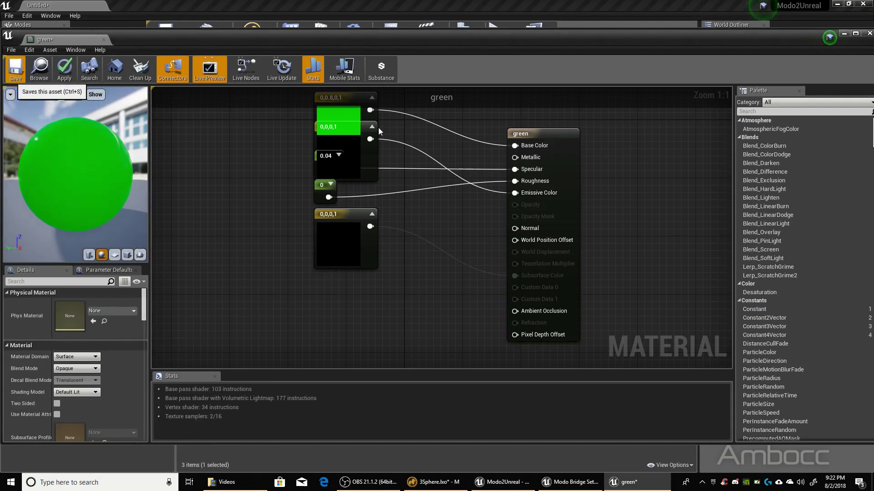
click(16, 69)
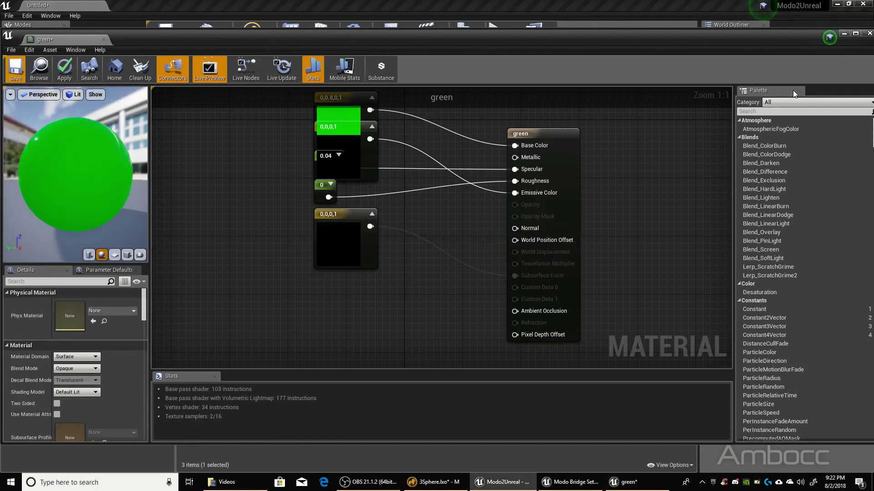
click(870, 34)
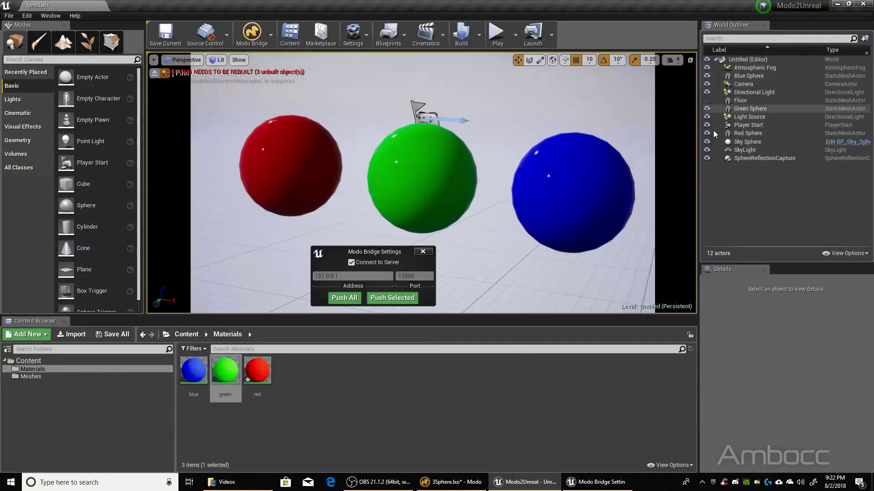
Open the red material, switch its Shading Model to Default Lit, save and close it, and clear the asset selection
double_click(258, 370)
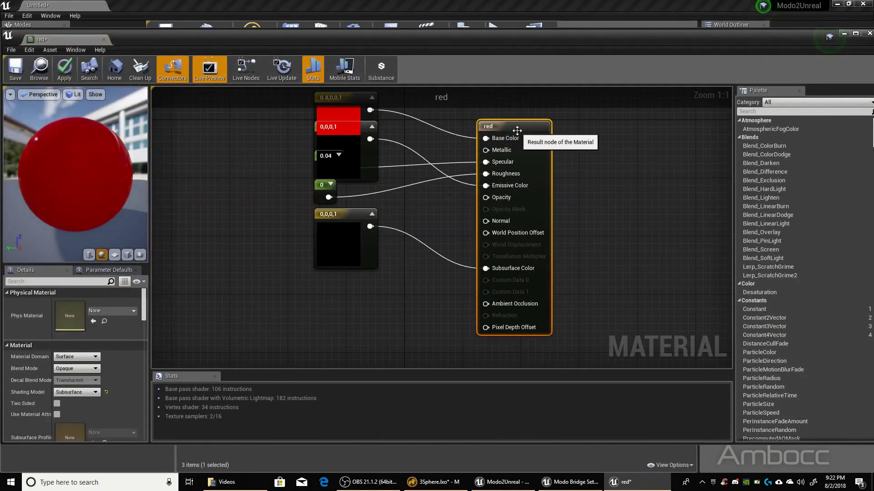
click(76, 392)
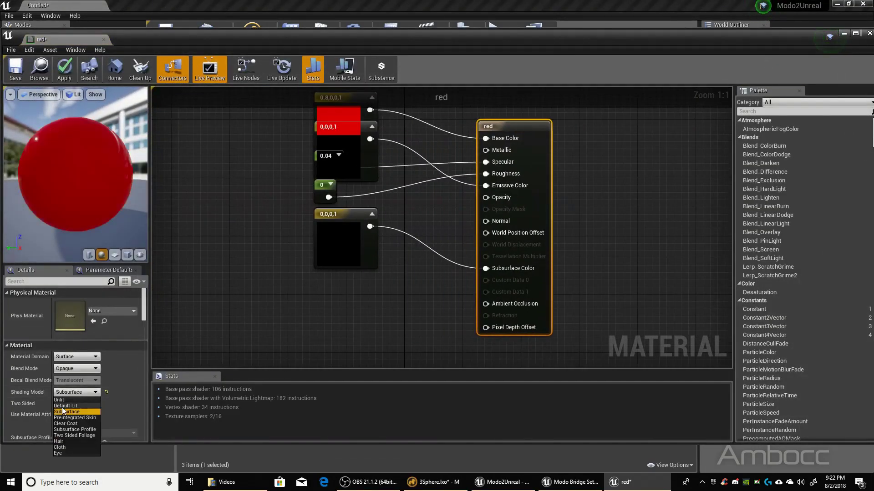
click(65, 405)
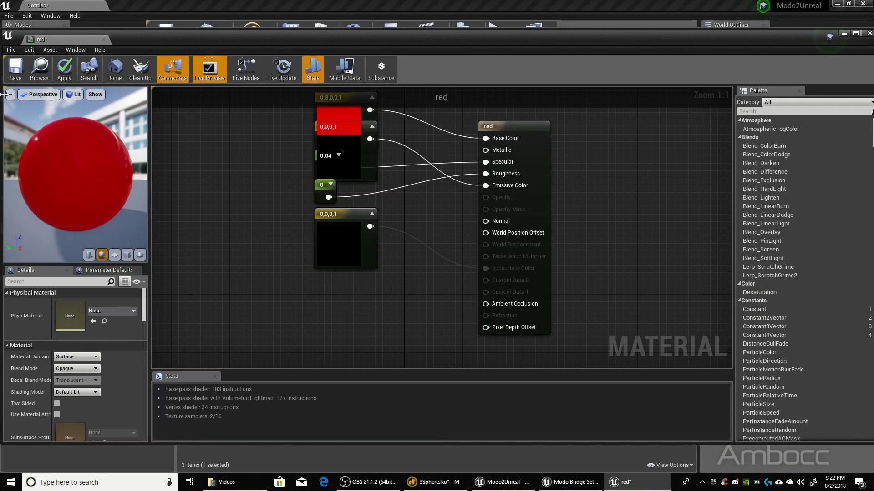
click(15, 68)
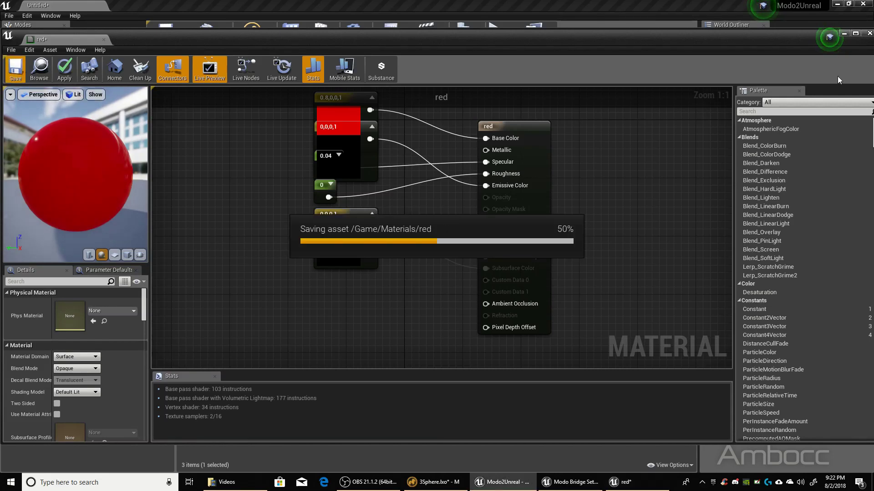
click(869, 33)
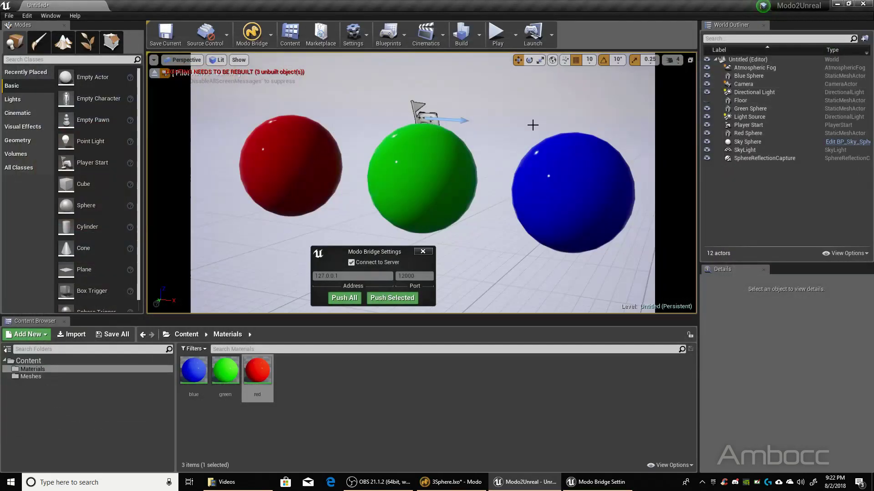
click(227, 266)
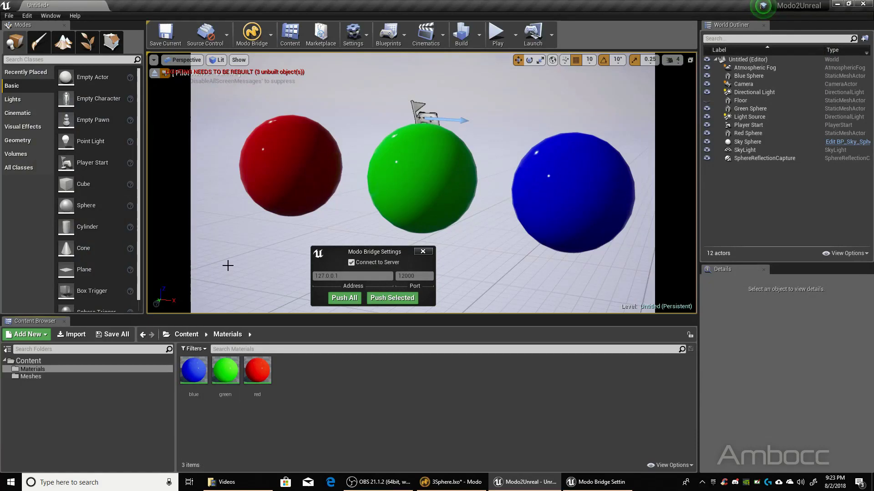